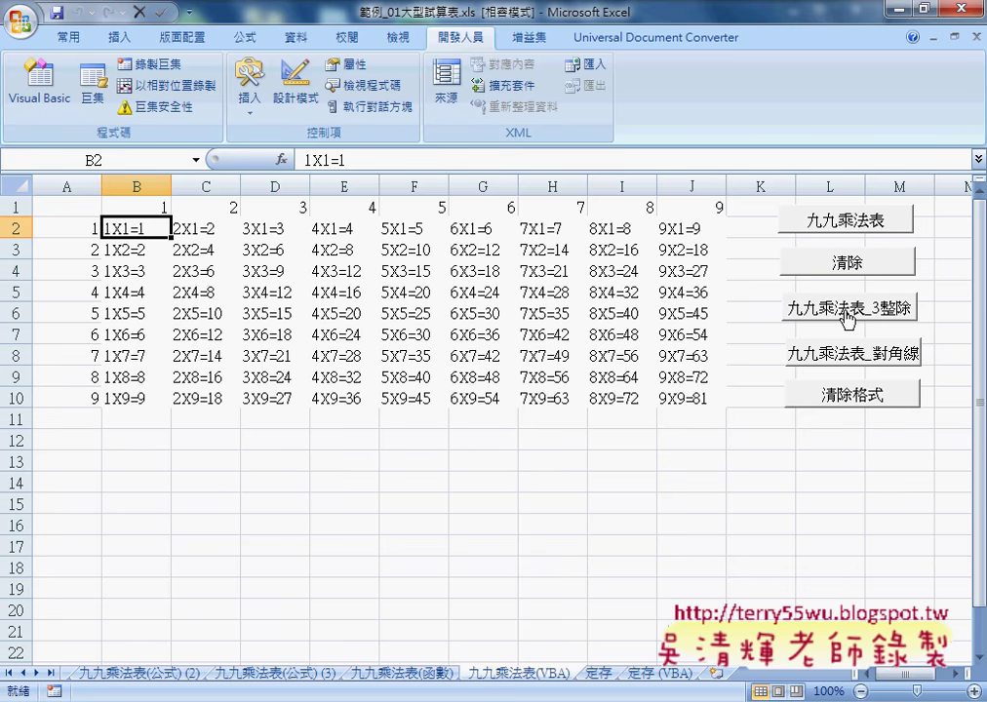
# Select rows 2 and 4 and cell B2 of the multiplication table, leaving the 3整除 button unselected.
pyautogui.click(16, 228)
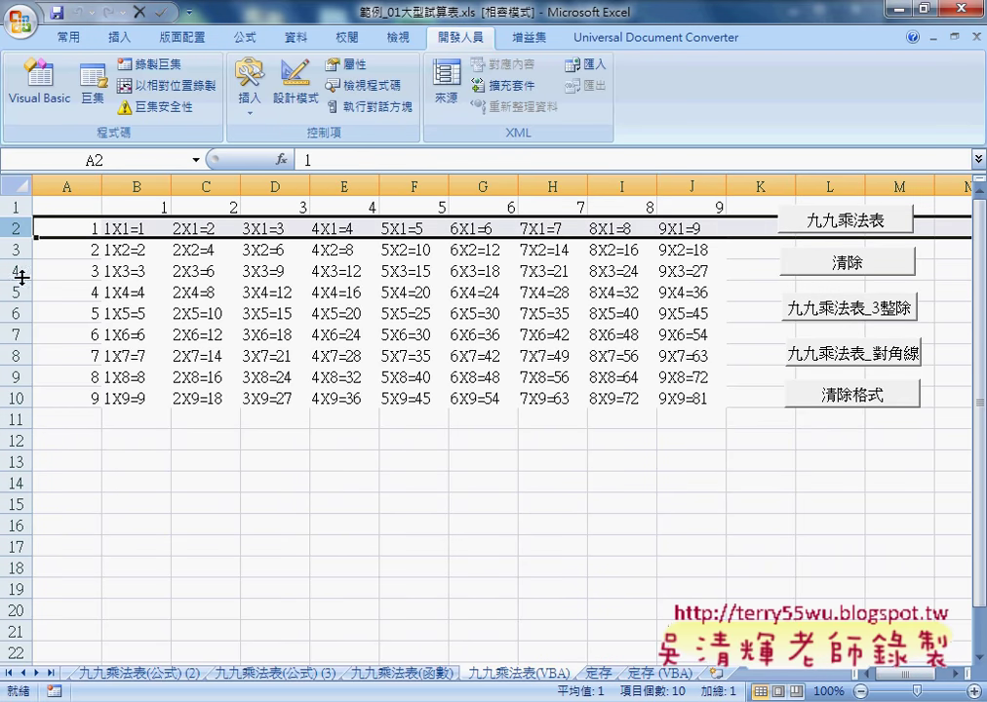
pyautogui.click(16, 273)
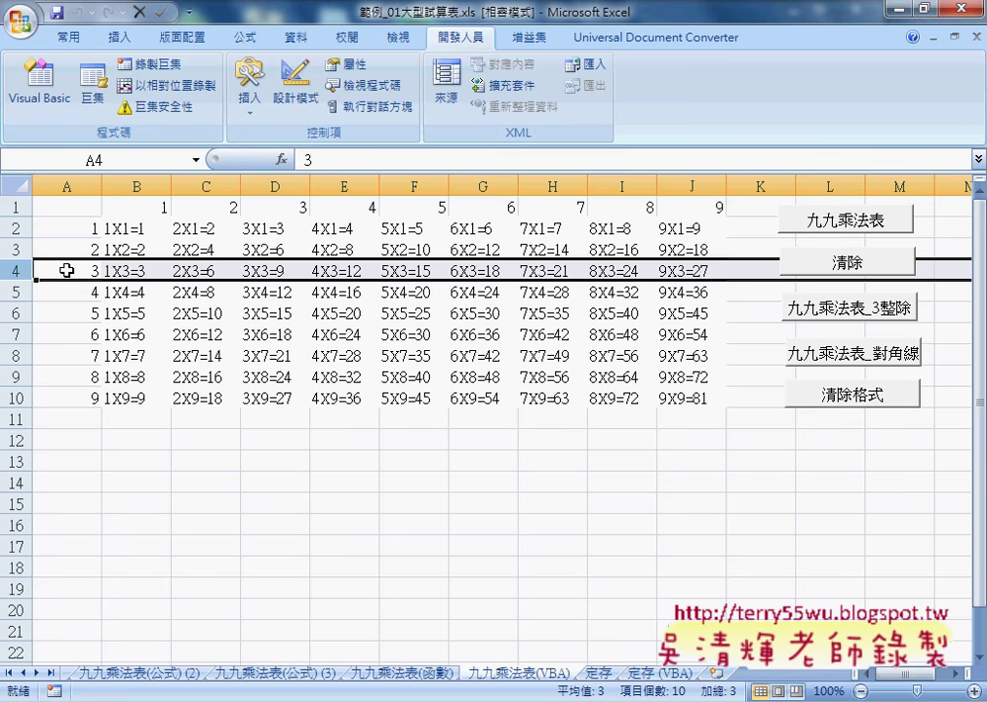
pyautogui.click(136, 228)
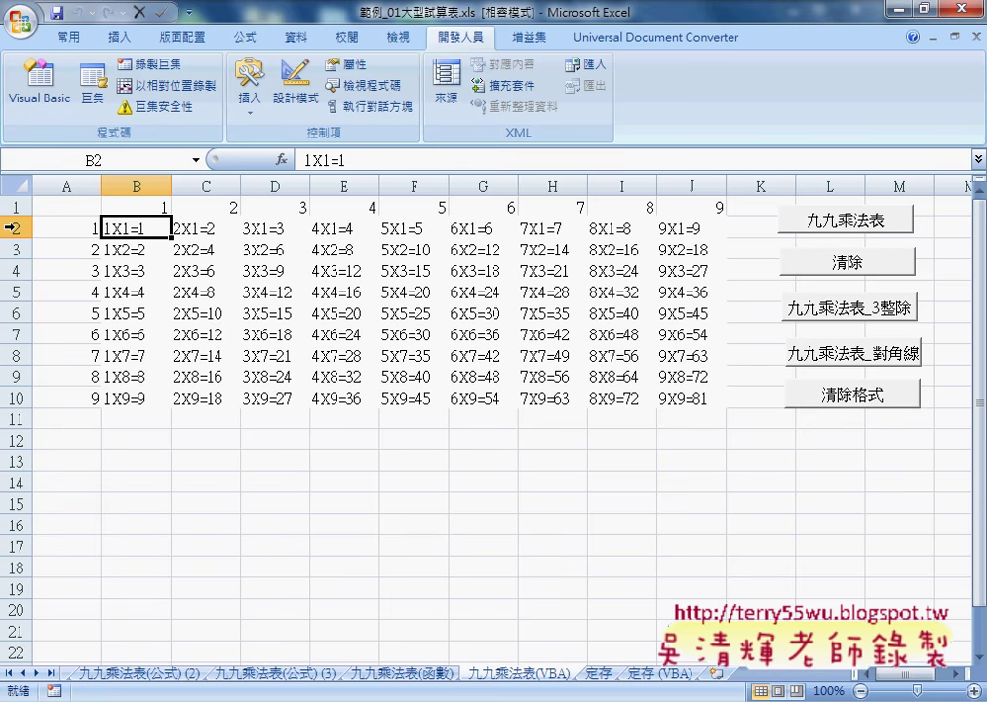
pyautogui.rightClick(890, 310)
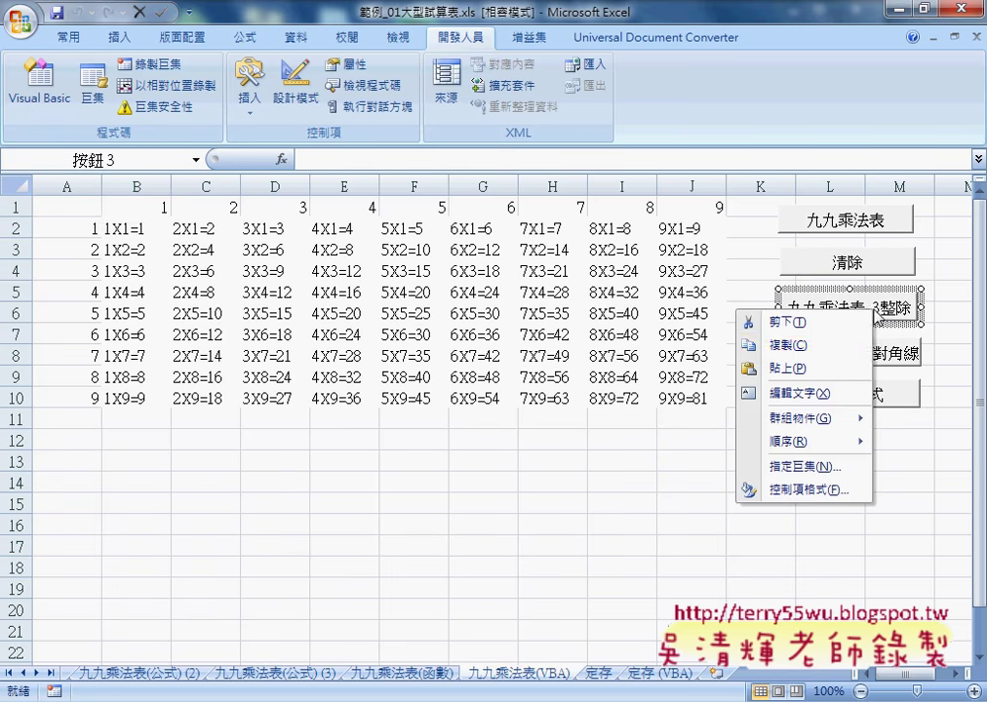
pyautogui.click(873, 470)
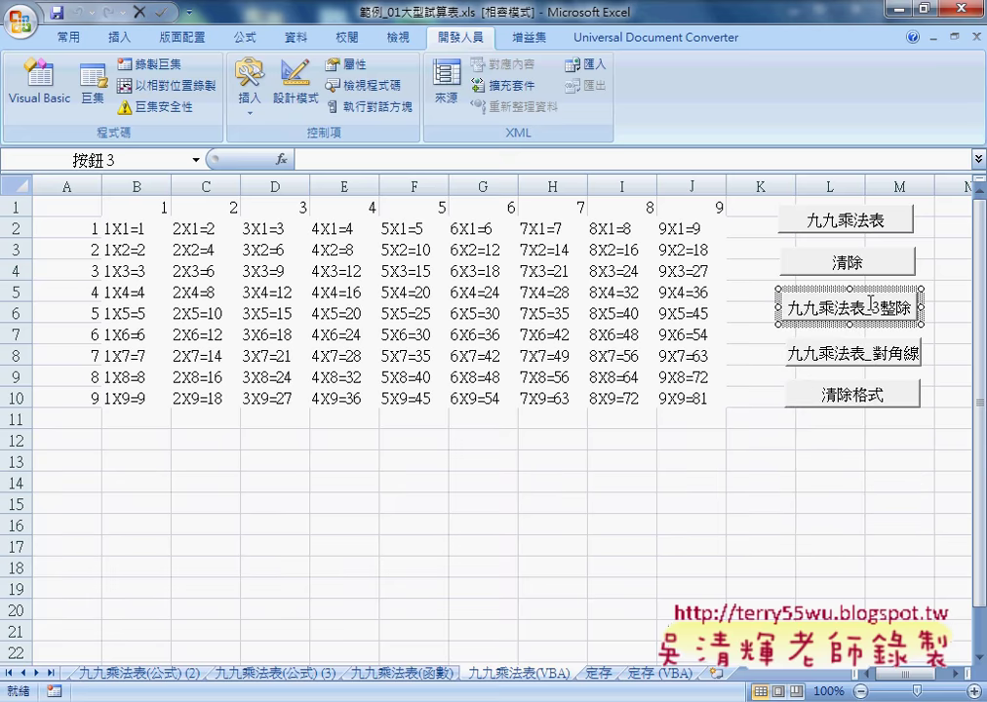
# Run 九九乘法表_3整除 so rows 4, 7 and 10 turn yellow.
pyautogui.click(854, 312)
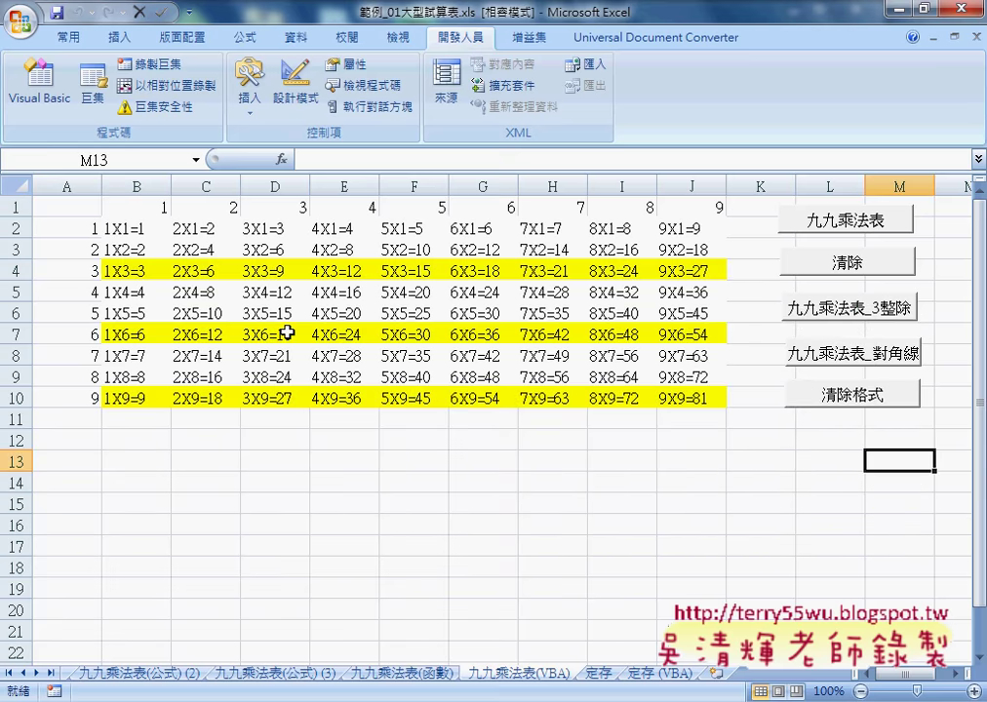
pyautogui.moveTo(114, 278); pyautogui.dragTo(707, 271)
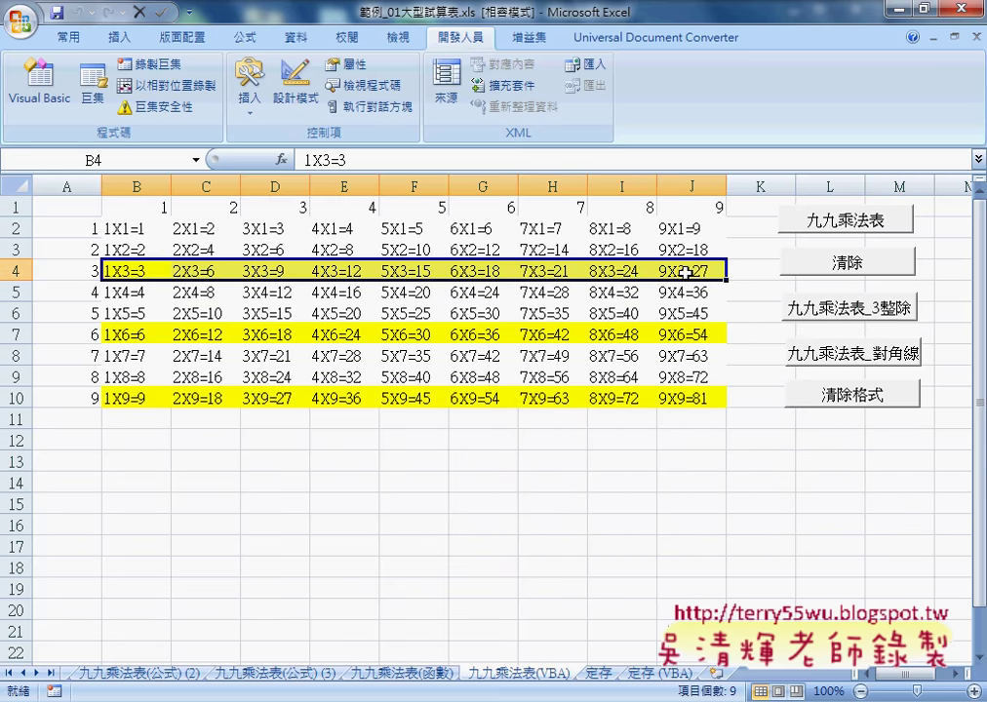
pyautogui.moveTo(114, 335); pyautogui.dragTo(702, 334)
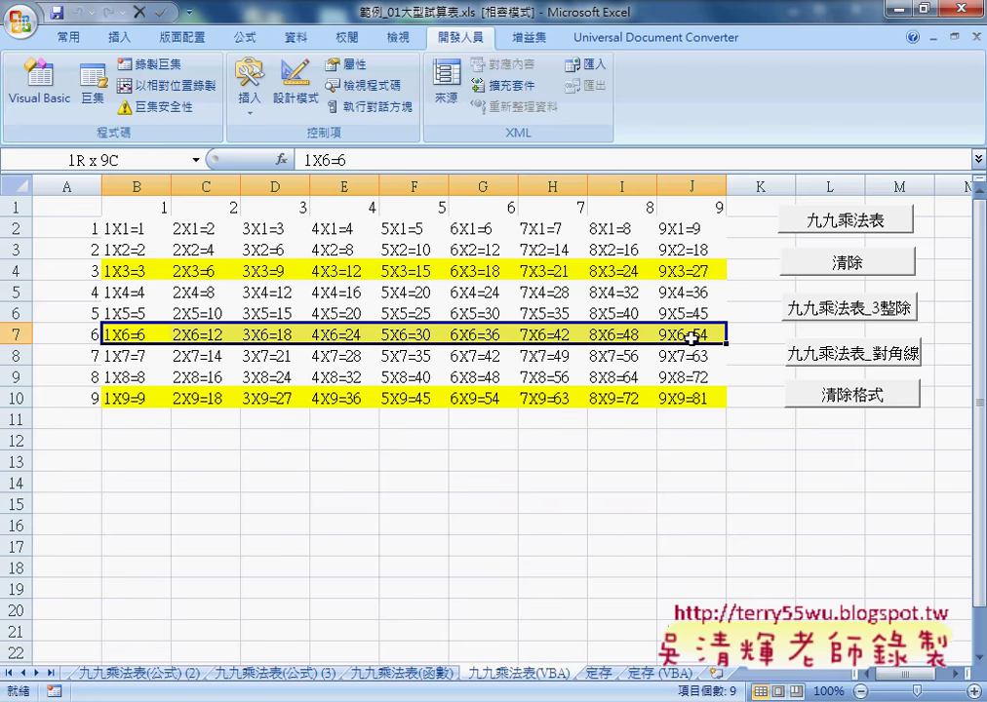
pyautogui.moveTo(133, 398); pyautogui.dragTo(463, 398)
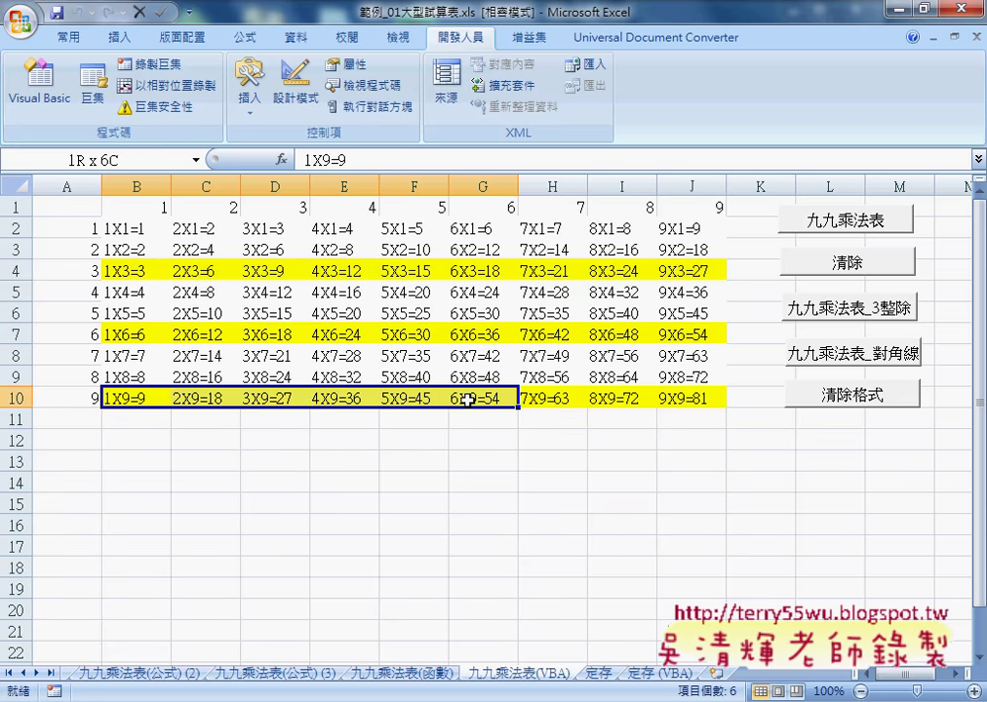
# Clear the yellow highlighting and open the Assign Macro dialog for 九九乘法表_3整除.
pyautogui.click(837, 394)
pyautogui.rightClick(829, 306)
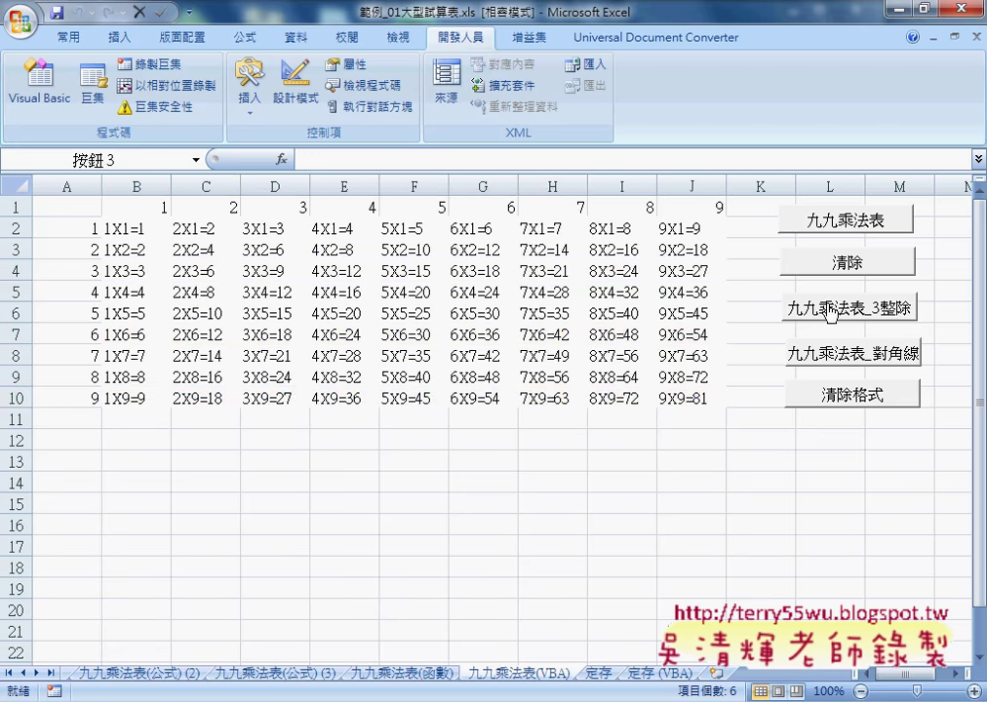
pyautogui.click(896, 461)
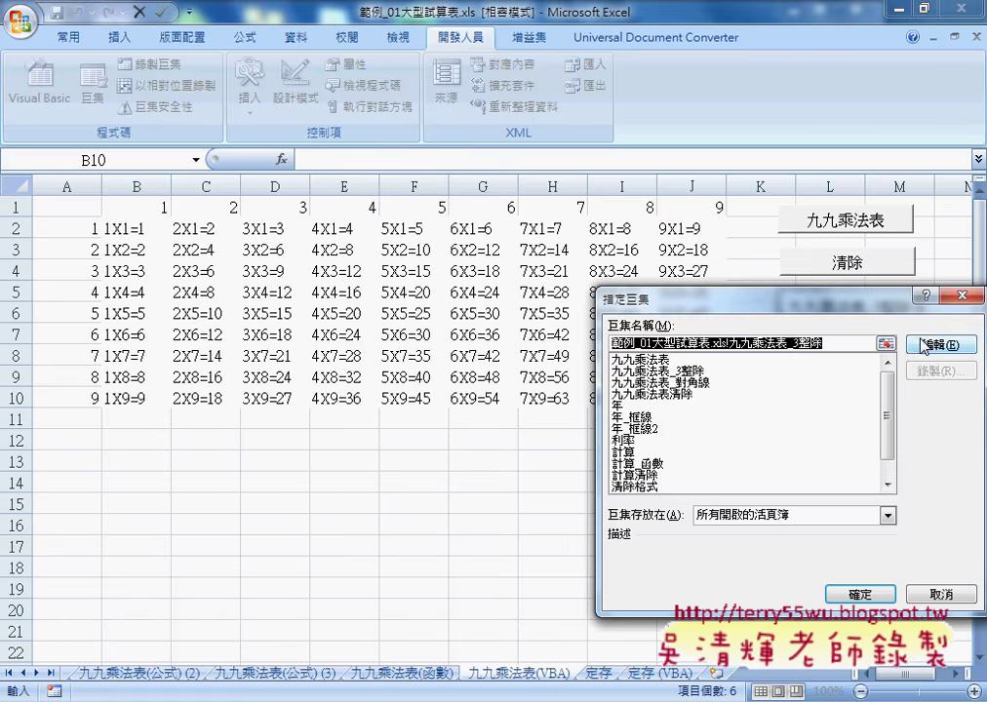
# Open the 九九乘法表_3整除 code and go over its 2 To 10 loops and Cells product line.
pyautogui.click(918, 349)
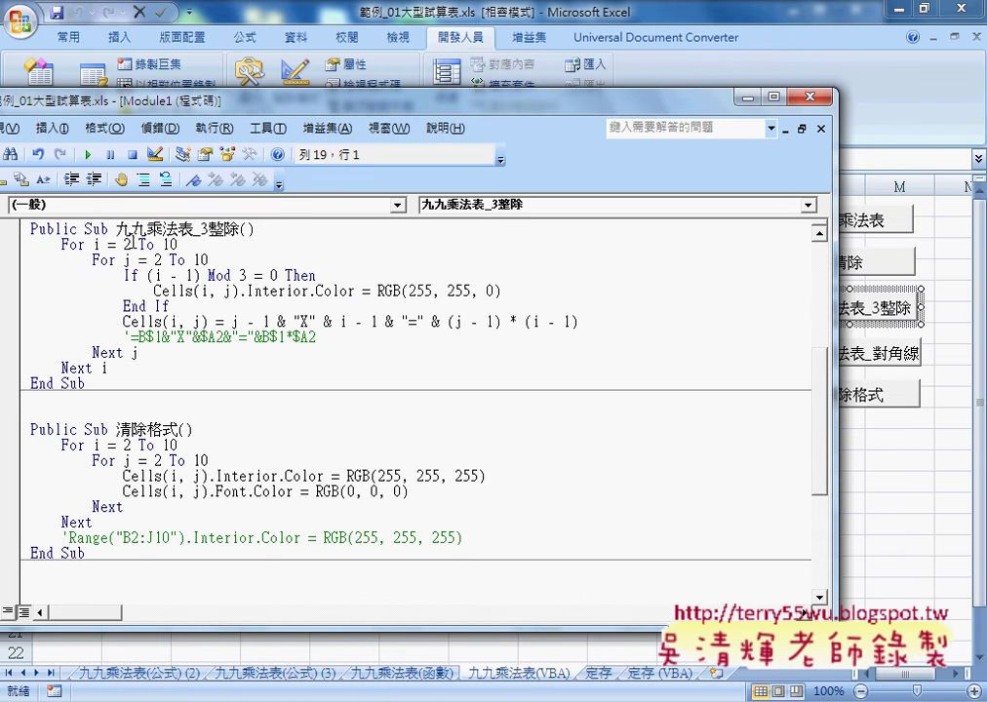
pyautogui.moveTo(115, 228); pyautogui.dragTo(196, 228)
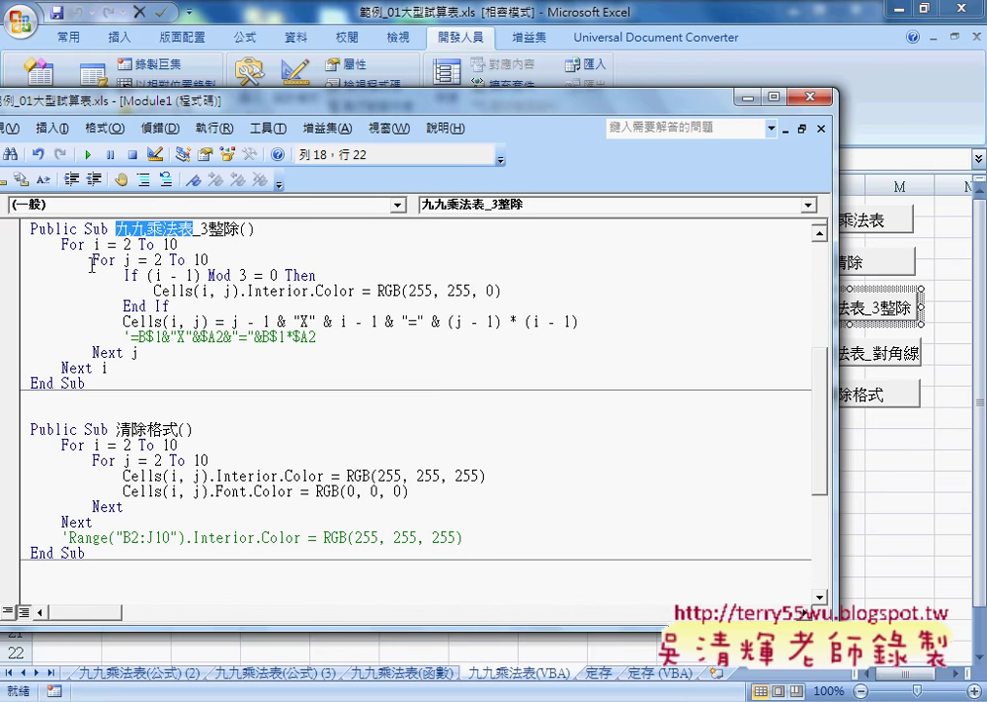
pyautogui.moveTo(94, 243)
pyautogui.mouseDown()
pyautogui.moveTo(177, 244)
pyautogui.moveTo(208, 259)
pyautogui.mouseUp()
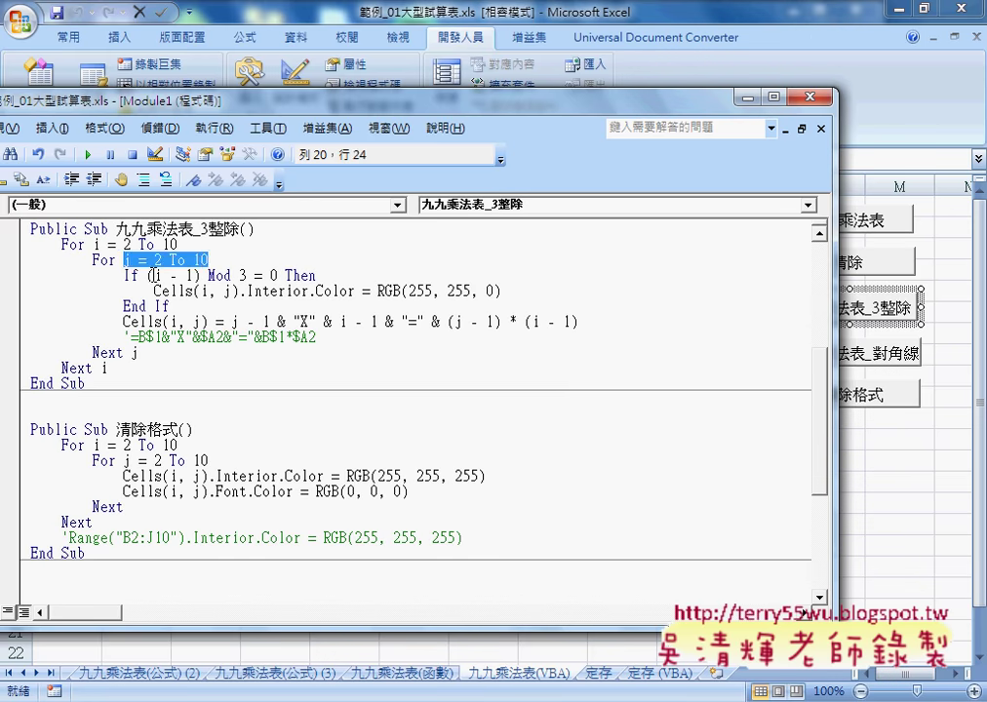
pyautogui.click(105, 346)
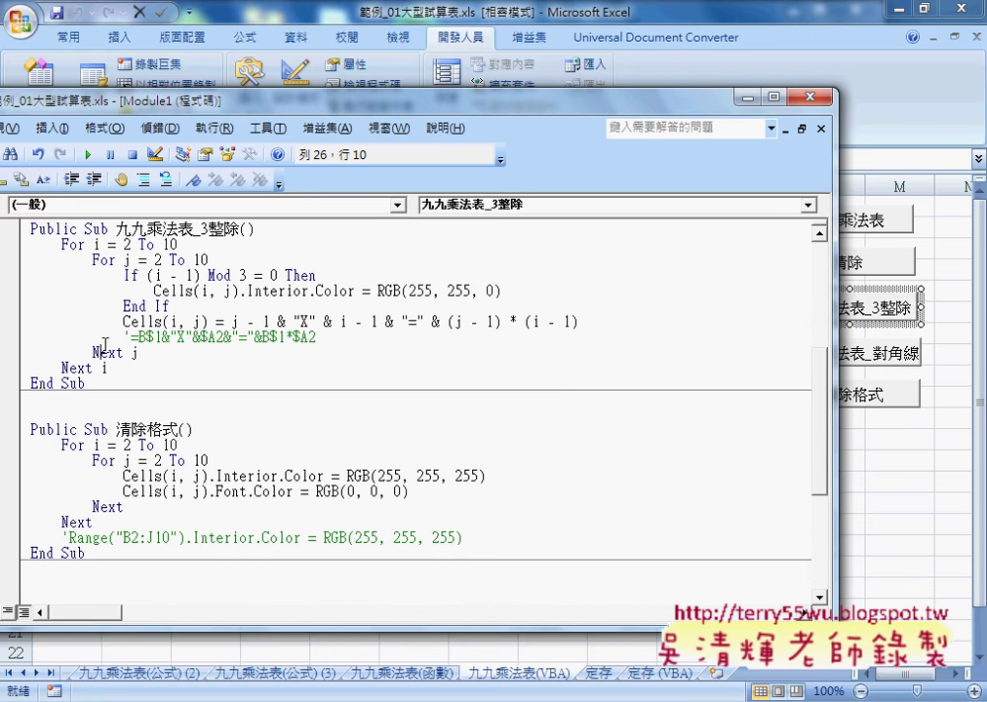
pyautogui.moveTo(121, 321); pyautogui.dragTo(594, 327)
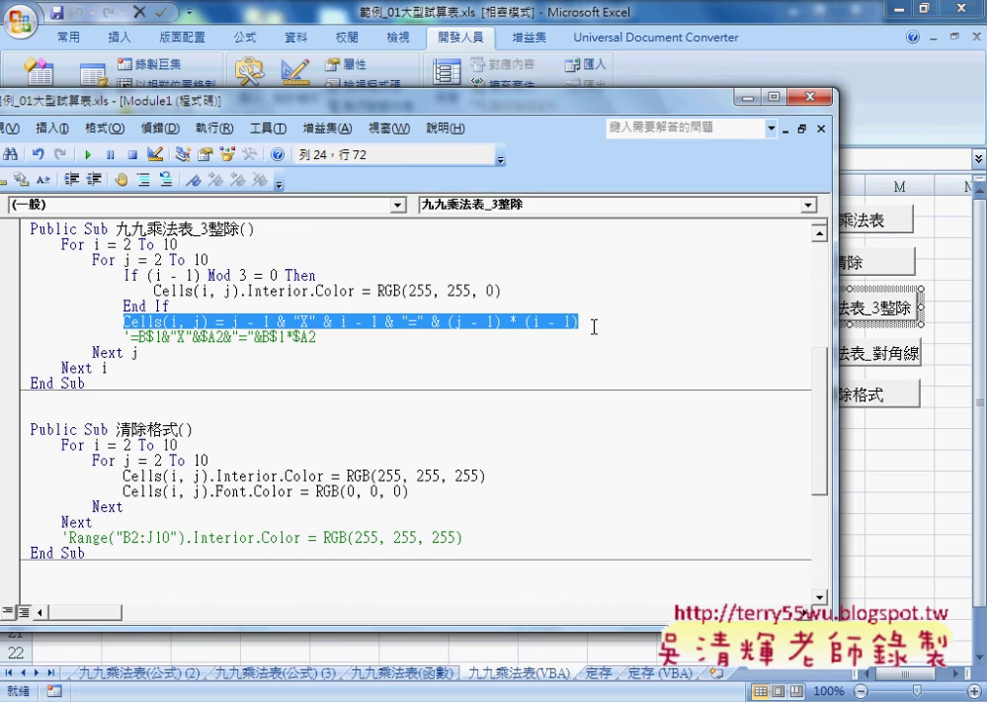
# Walk through the If (i - 1) Mod 3 = 0 yellow-fill block piece by piece.
pyautogui.moveTo(161, 306)
pyautogui.mouseDown()
pyautogui.moveTo(45, 278)
pyautogui.moveTo(20, 282)
pyautogui.mouseUp()
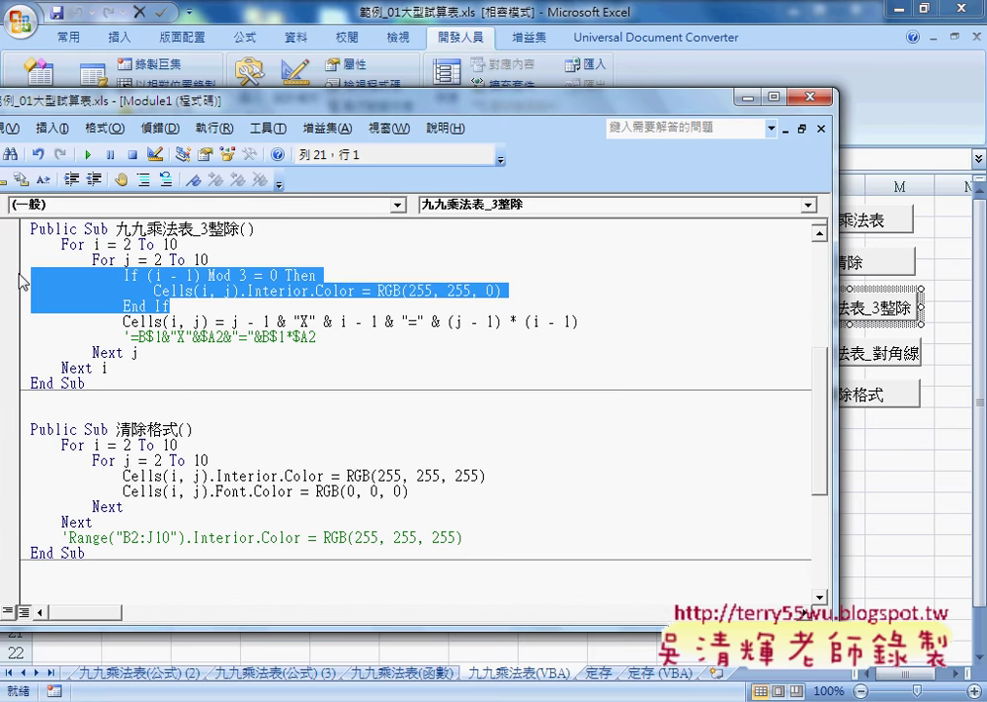
pyautogui.moveTo(22, 282); pyautogui.dragTo(156, 296)
pyautogui.moveTo(153, 287); pyautogui.dragTo(200, 289)
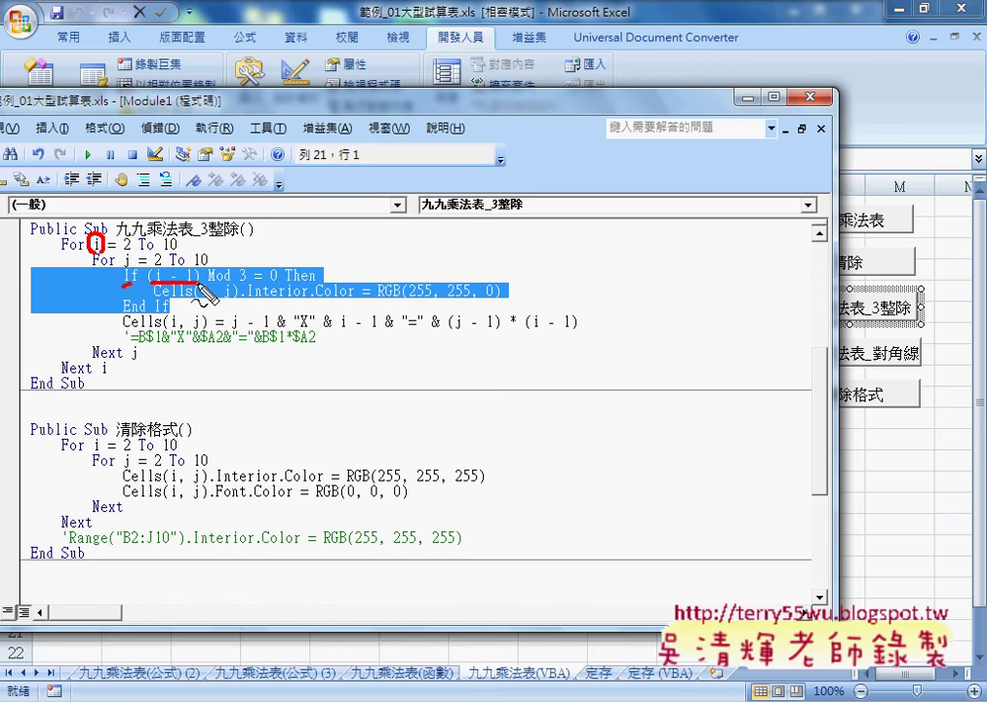
pyautogui.moveTo(200, 290); pyautogui.dragTo(217, 291)
pyautogui.moveTo(217, 291); pyautogui.dragTo(230, 291)
pyautogui.moveTo(231, 291); pyautogui.dragTo(292, 287)
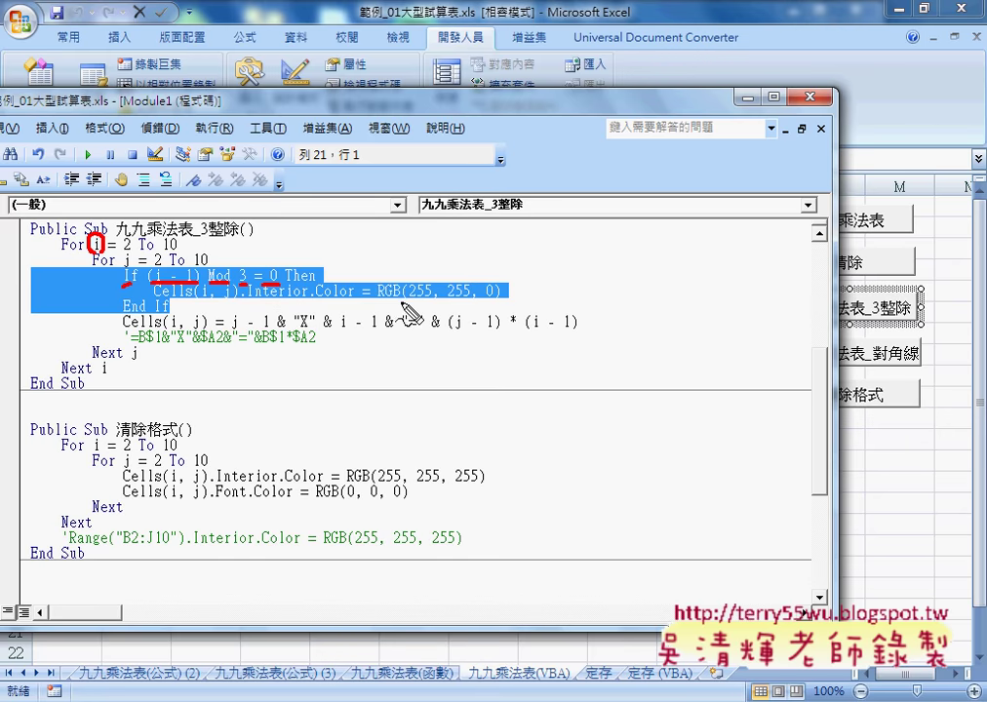
pyautogui.moveTo(293, 285)
pyautogui.mouseDown()
pyautogui.moveTo(399, 310)
pyautogui.moveTo(322, 244)
pyautogui.mouseUp()
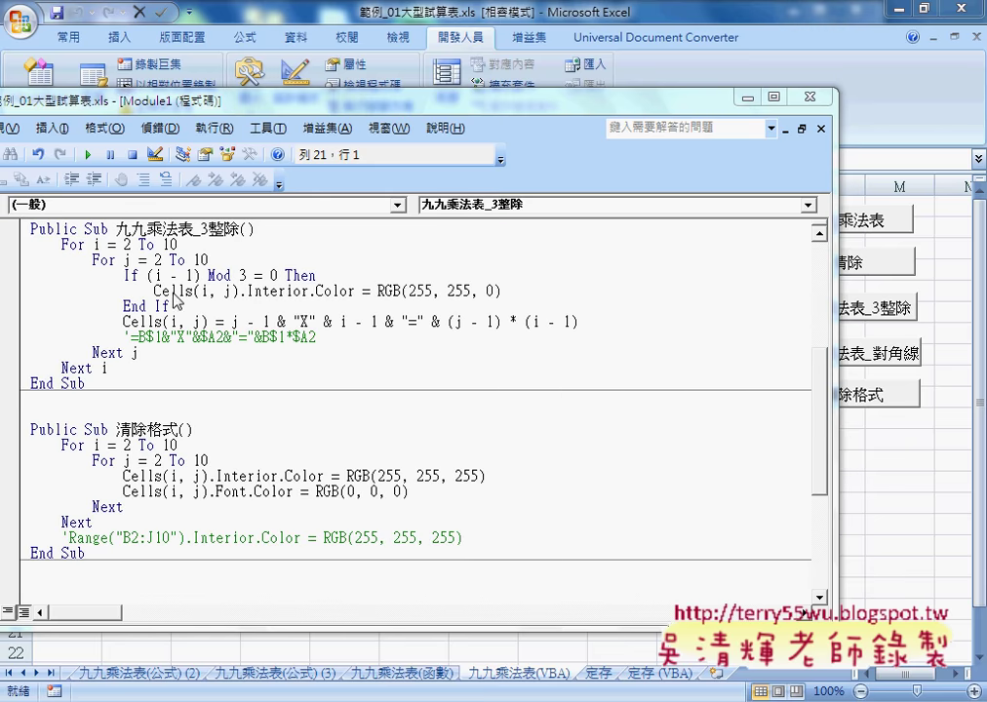
pyautogui.moveTo(29, 276); pyautogui.dragTo(175, 307)
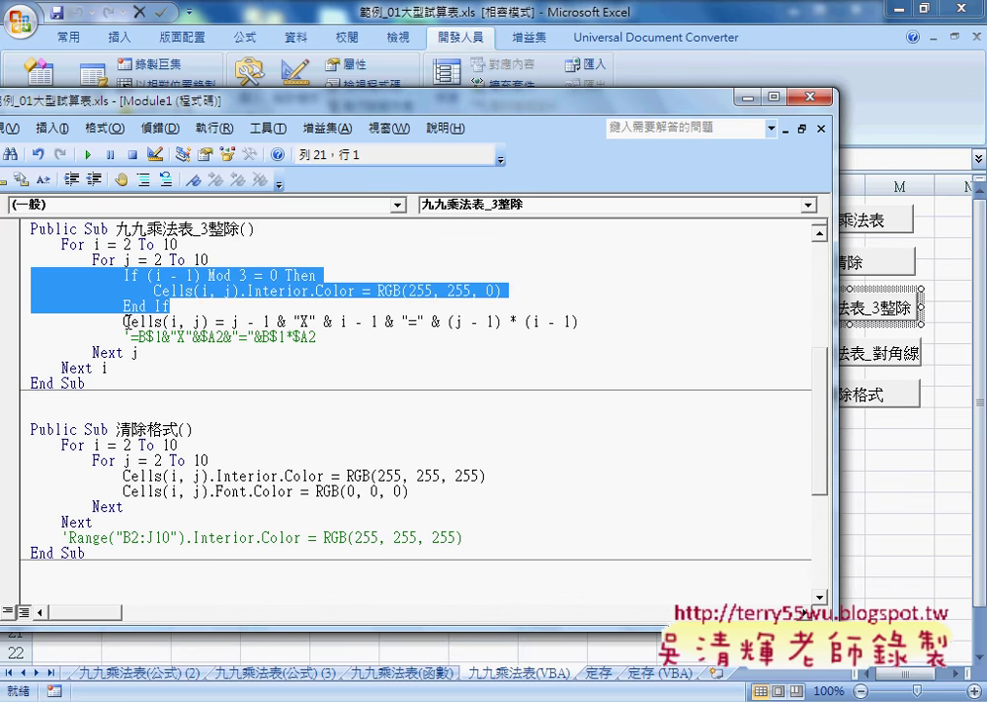
# Move the If…End If block below the Cells product line and delete the leftover blank line.
pyautogui.moveTo(124, 322); pyautogui.dragTo(576, 322)
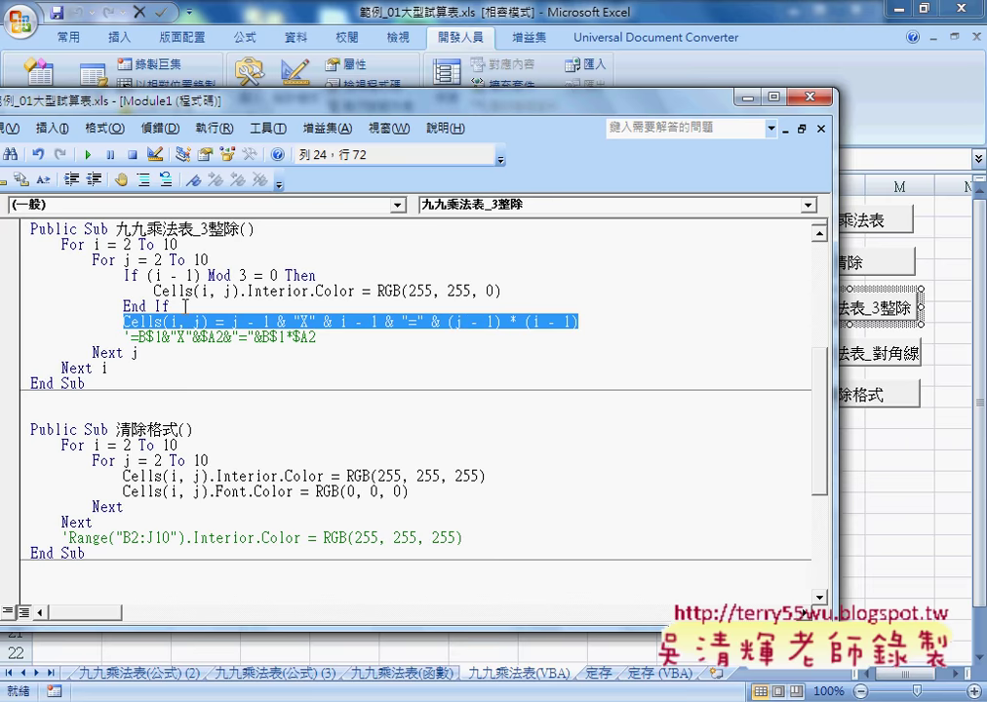
pyautogui.moveTo(171, 307); pyautogui.dragTo(30, 276)
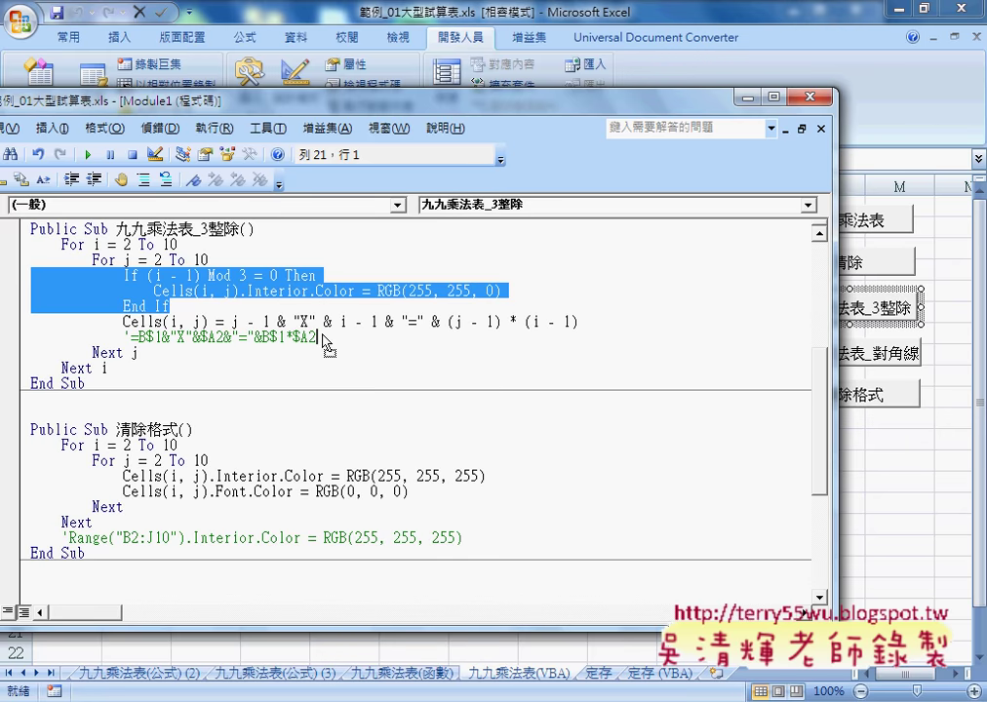
pyautogui.moveTo(326, 343); pyautogui.dragTo(323, 337)
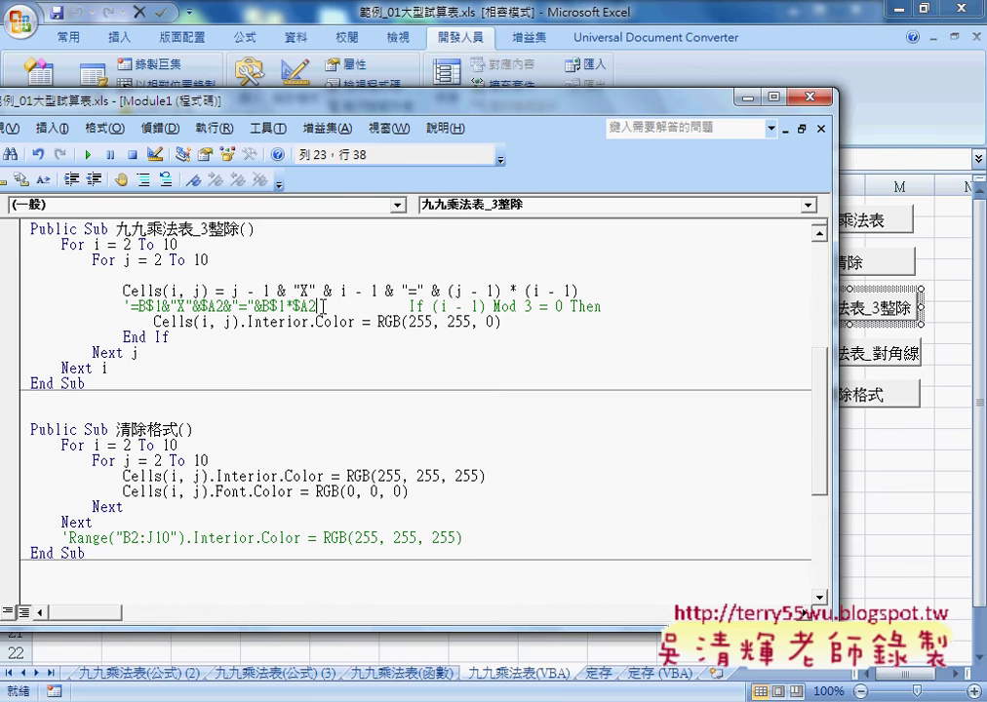
pyautogui.press('Return')
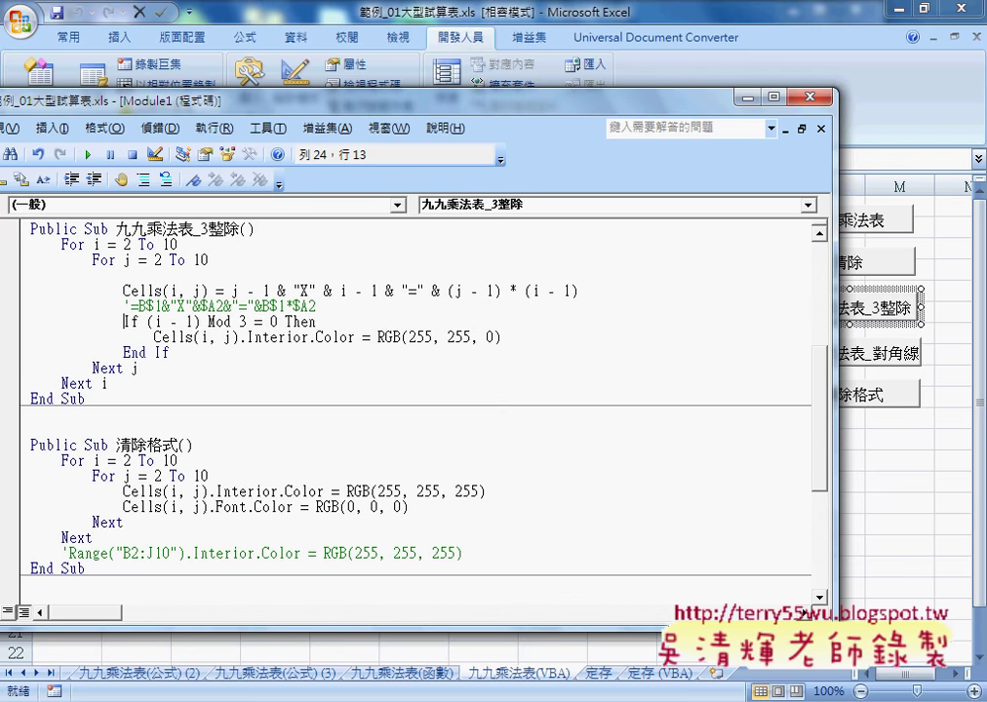
pyautogui.click(258, 255)
pyautogui.press('Delete')
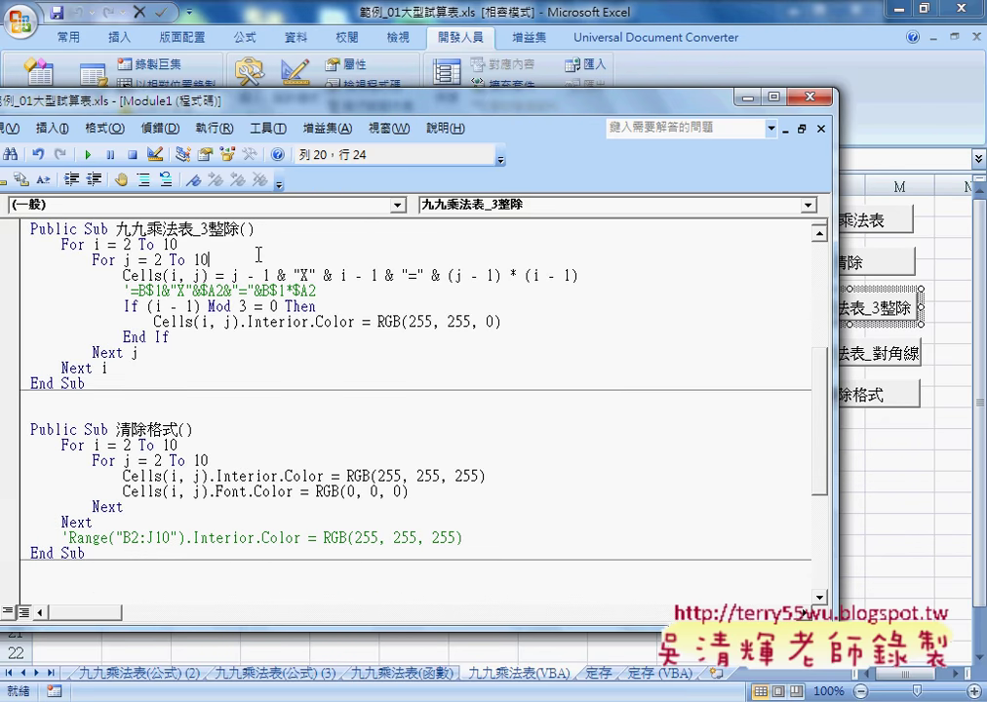
pyautogui.click(232, 306)
pyautogui.moveTo(315, 95); pyautogui.dragTo(411, 387)
# Run the revised macro and shift the code window to show rows 4, 7 and 10 yellow.
pyautogui.click(375, 571)
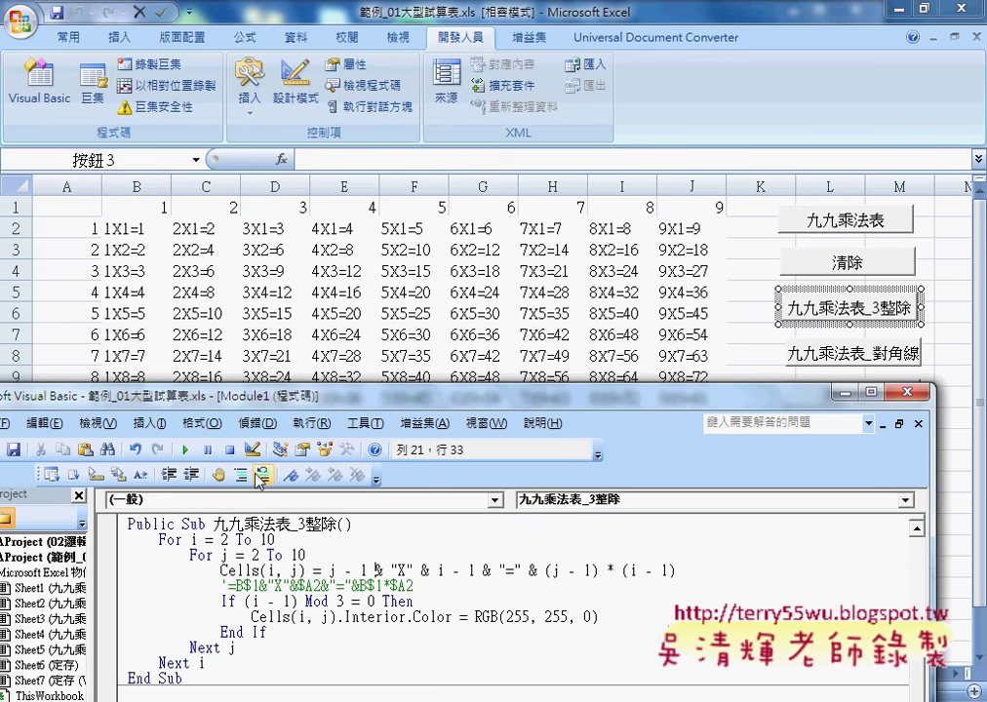
pyautogui.click(185, 450)
pyautogui.moveTo(247, 397); pyautogui.dragTo(343, 478)
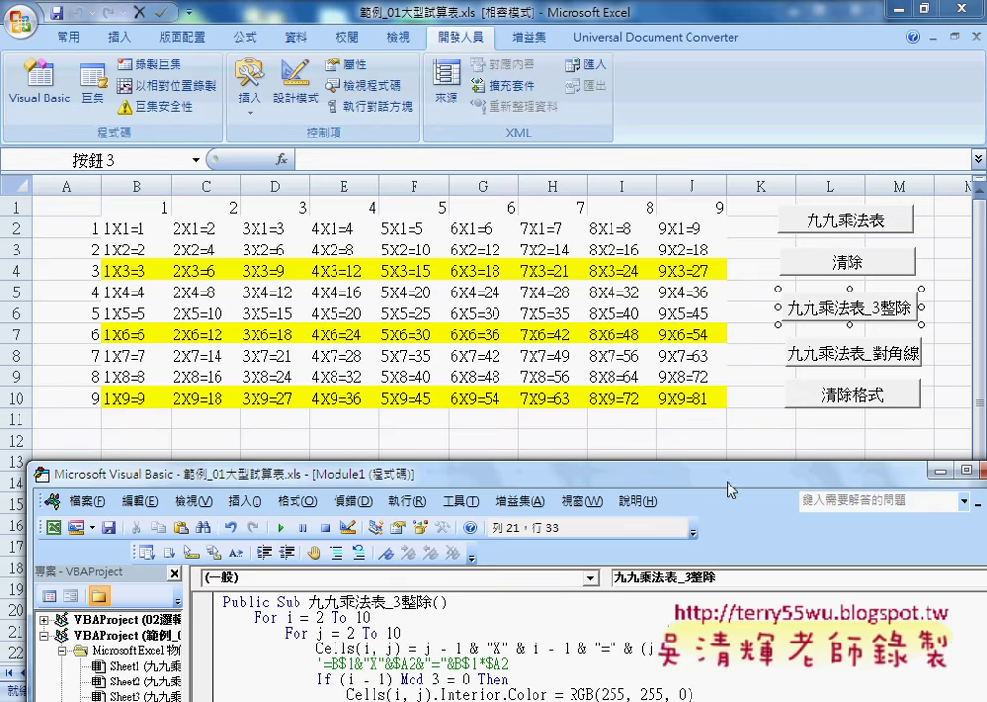
pyautogui.moveTo(716, 482); pyautogui.dragTo(671, 212)
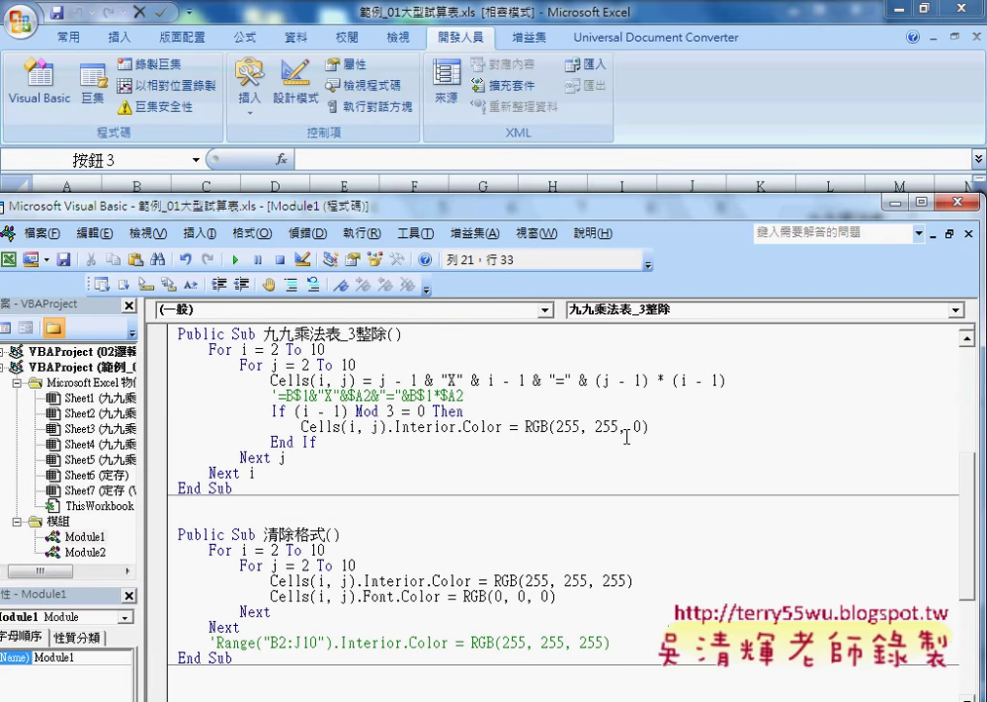
# Comment out the 清除格式 Font.Color line with an apostrophe, then restore it.
pyautogui.scroll(-1, 625, 478)
pyautogui.scroll(-1, 625, 478)
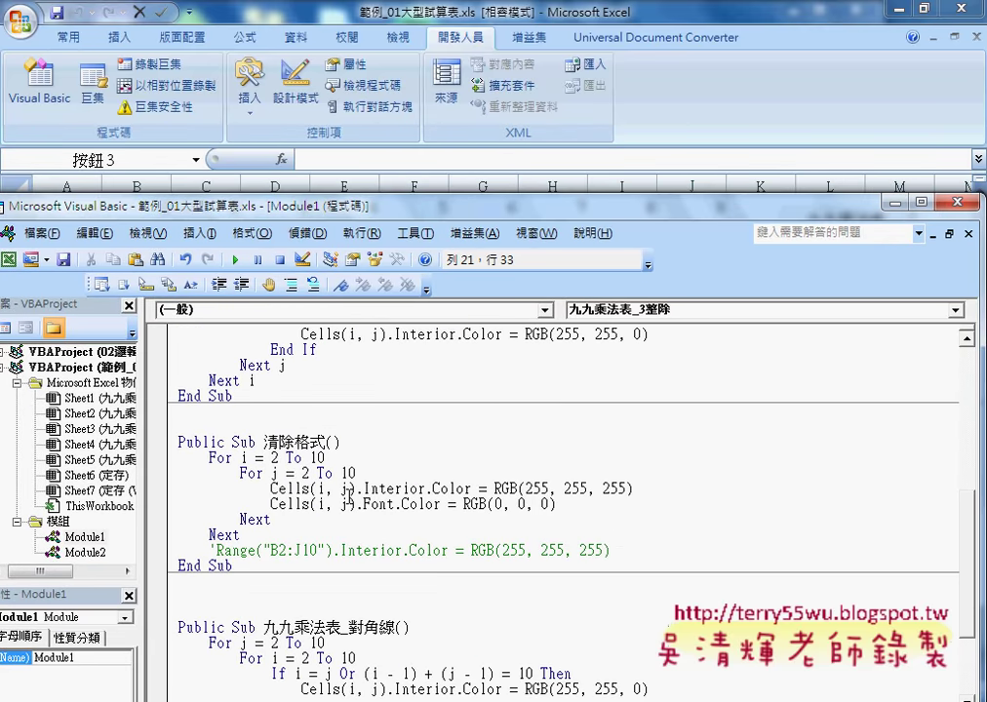
pyautogui.moveTo(363, 488); pyautogui.dragTo(636, 485)
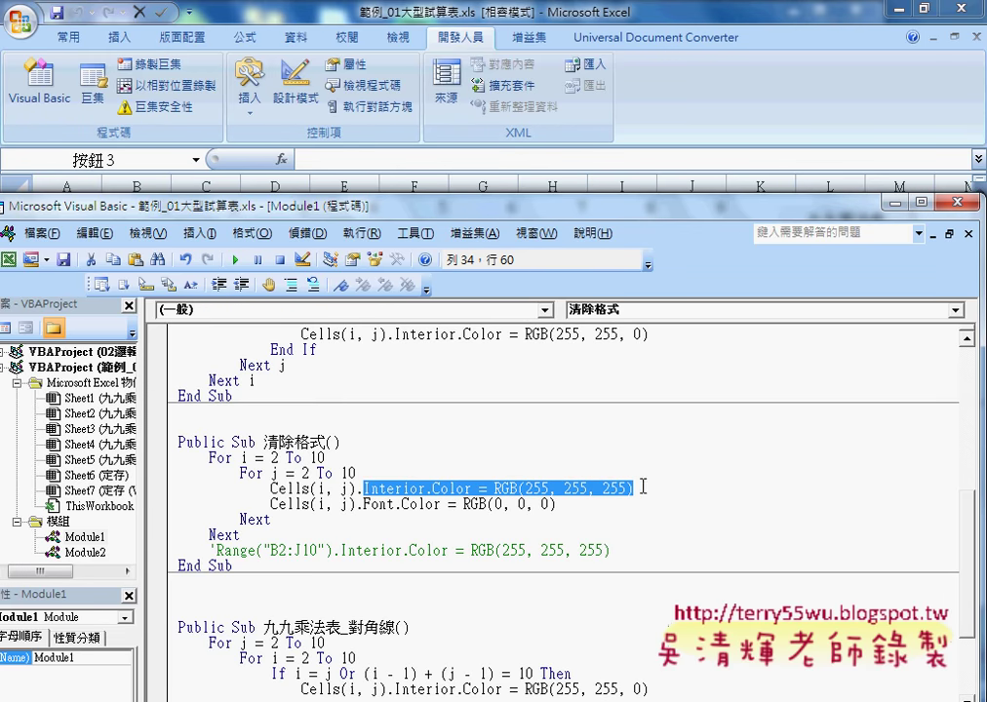
pyautogui.moveTo(362, 503); pyautogui.dragTo(561, 502)
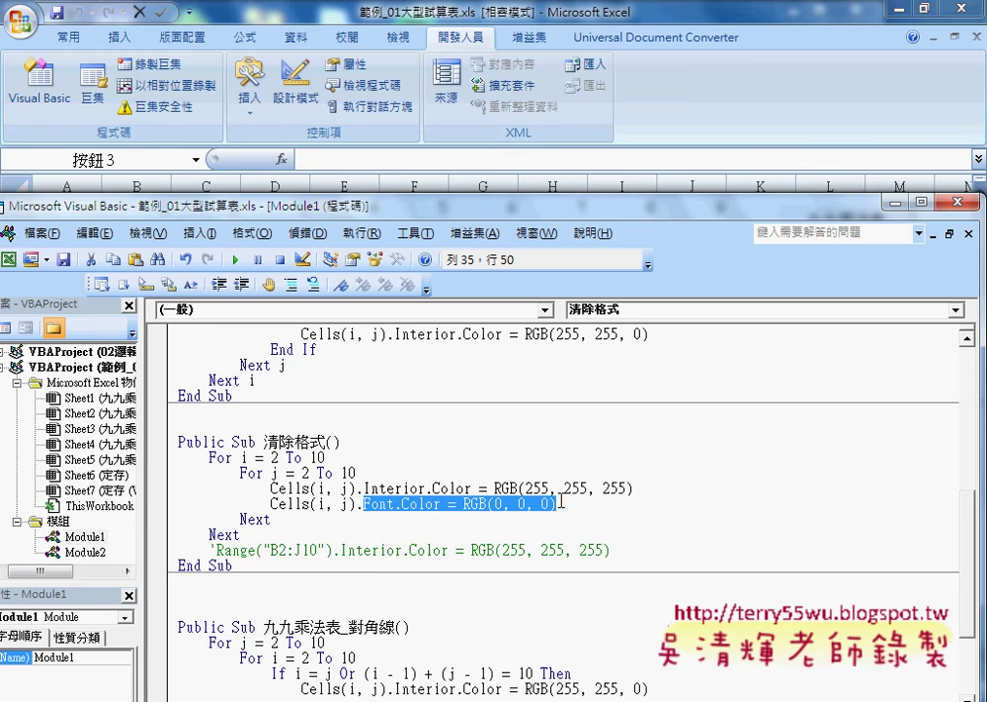
pyautogui.click(272, 503)
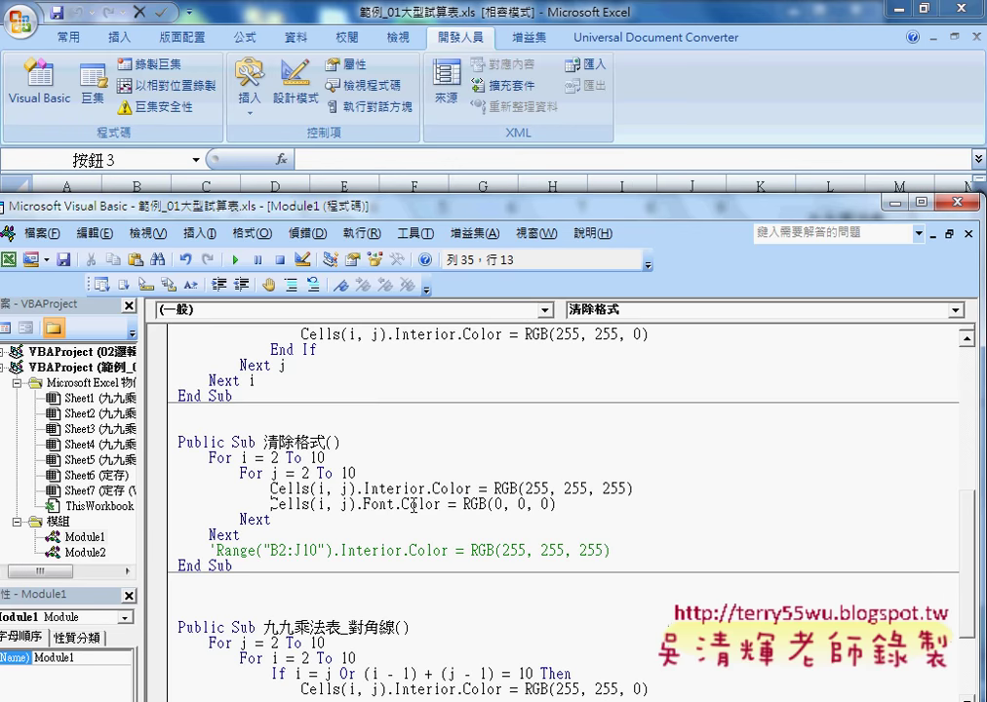
pyautogui.write("'")
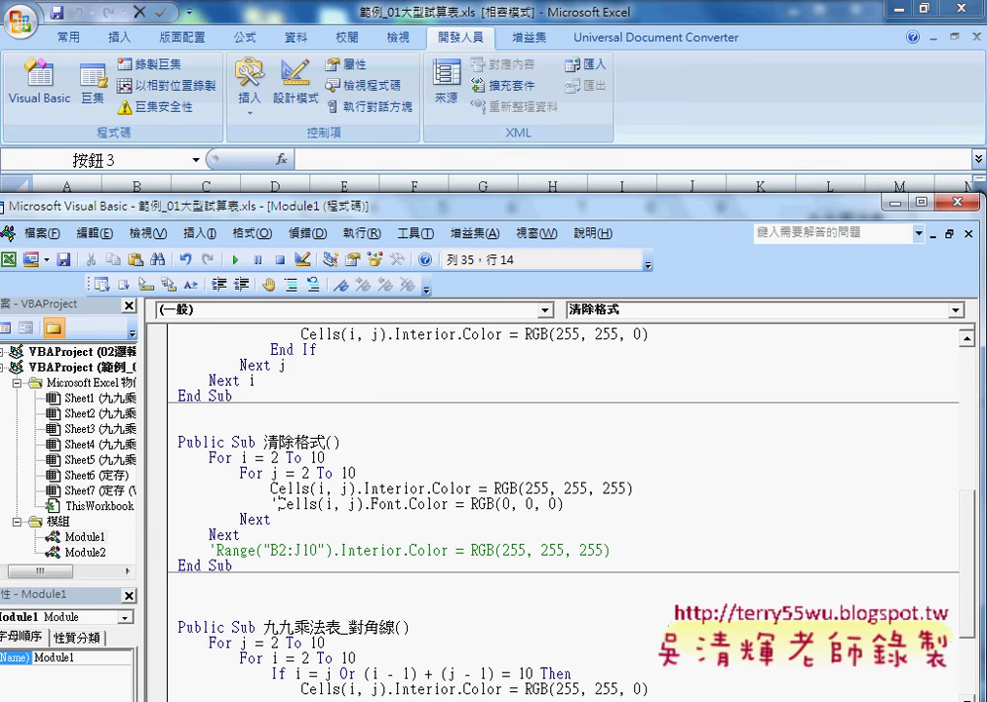
pyautogui.moveTo(564, 503); pyautogui.dragTo(272, 505)
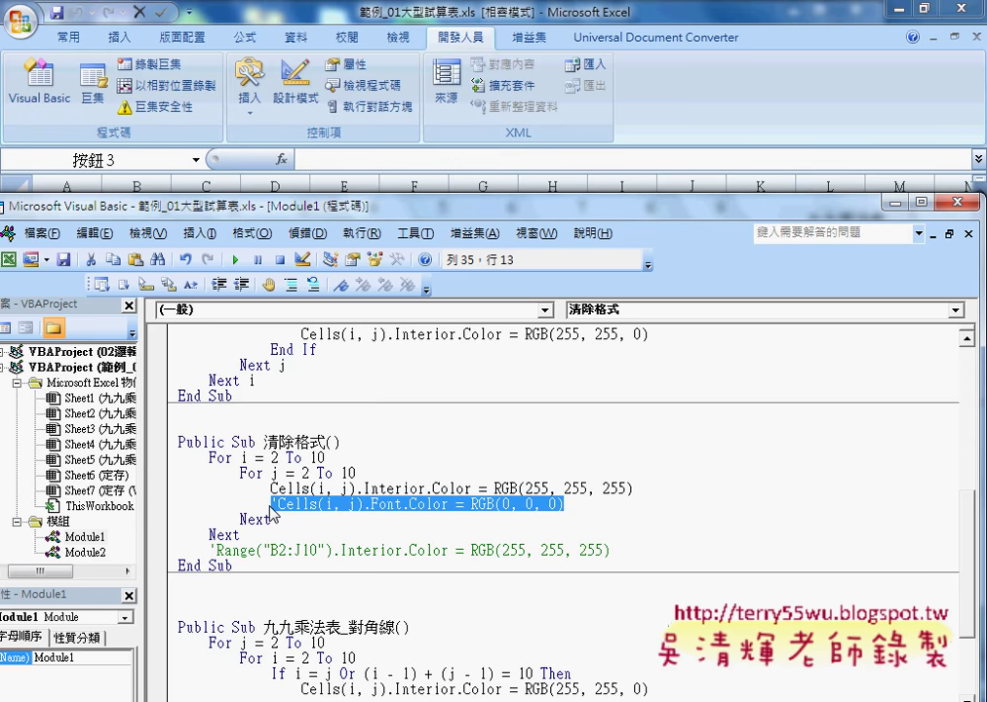
pyautogui.click(272, 504)
pyautogui.press('Delete')
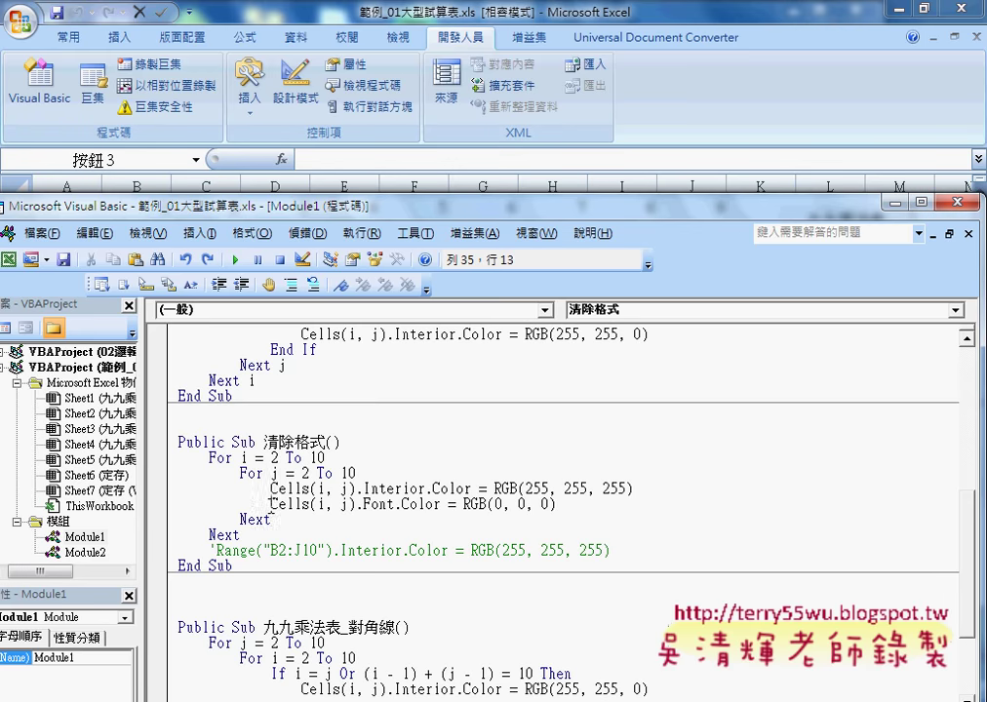
# Review the white Interior.Color and 0, 0, 0 font values, then return to the worksheet.
pyautogui.click(542, 489)
pyautogui.moveTo(364, 488); pyautogui.dragTo(628, 488)
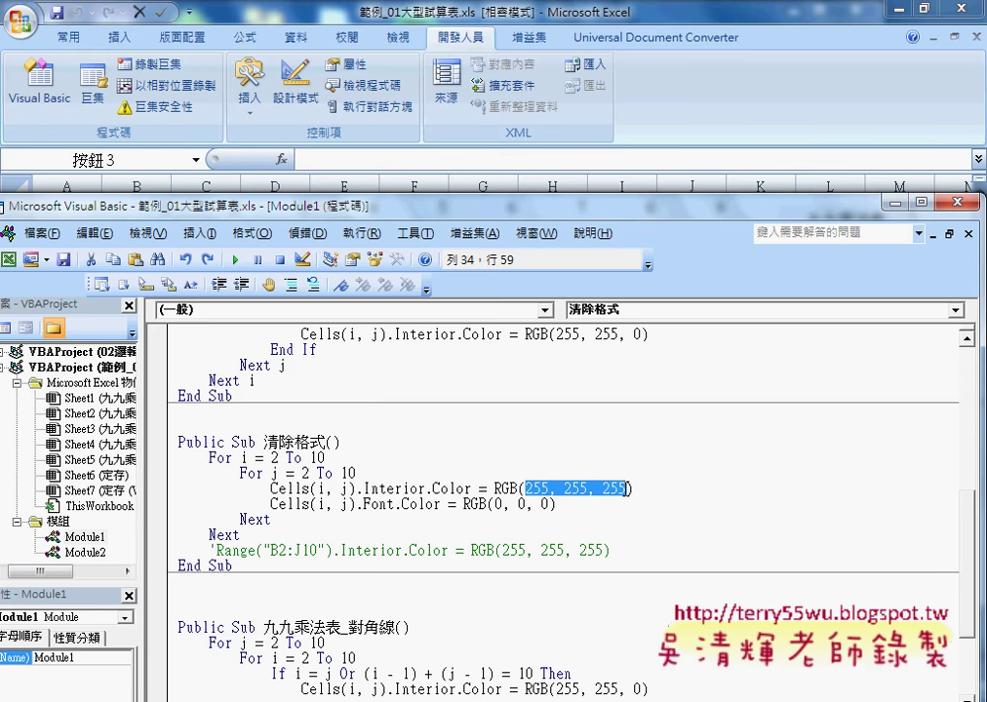
pyautogui.moveTo(494, 504); pyautogui.dragTo(553, 504)
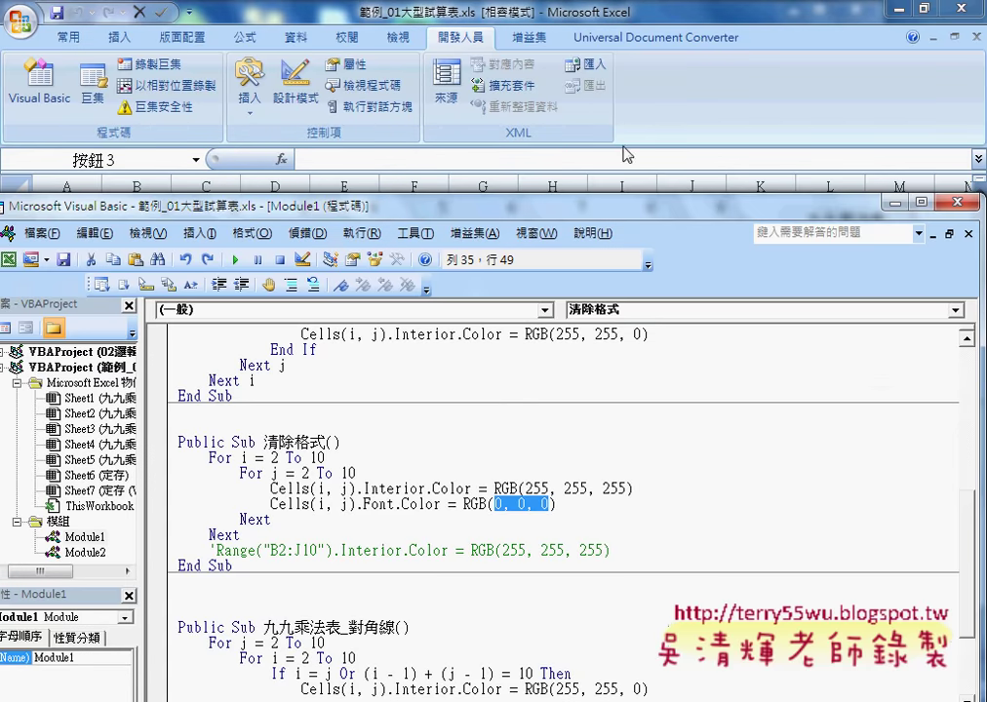
pyautogui.click(621, 154)
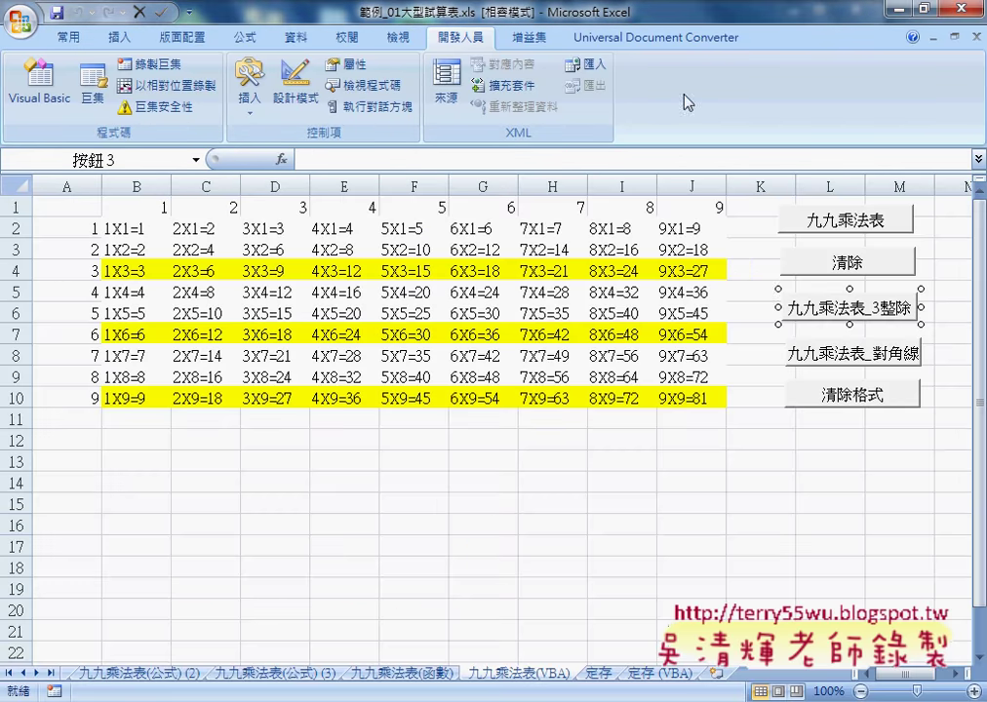
# Clear the formatting, run 九九乘法表_對角線, and open its Assign Macro dialog.
pyautogui.click(851, 395)
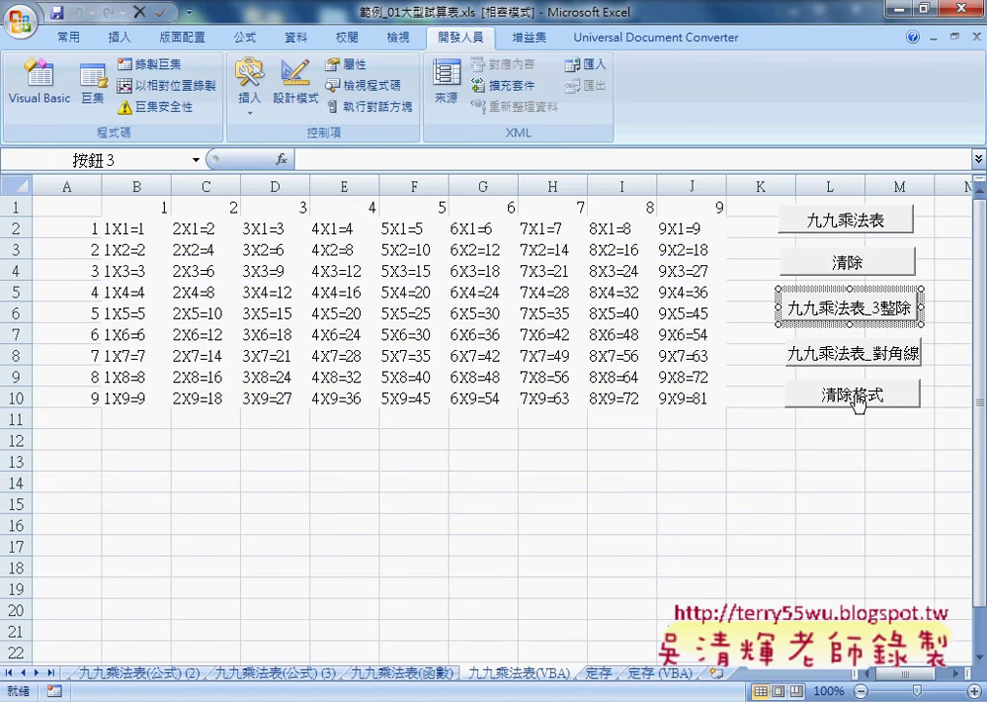
pyautogui.click(848, 362)
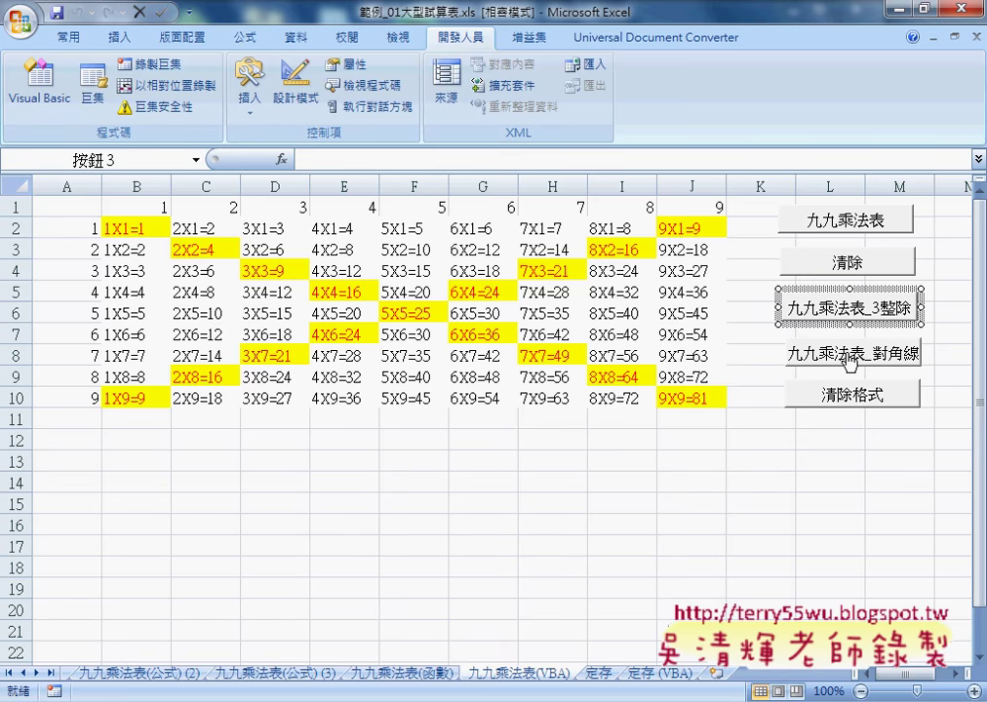
pyautogui.click(850, 359)
pyautogui.rightClick(849, 357)
pyautogui.click(794, 509)
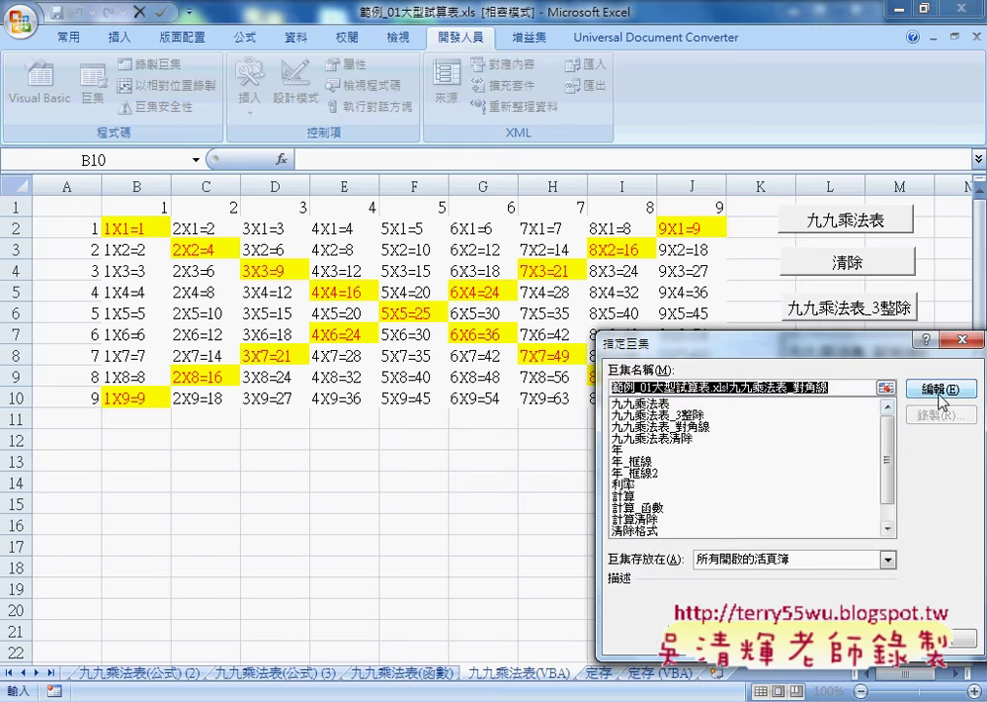
# Open the 九九乘法表_對角線 code and walk through its j and i loops.
pyautogui.click(937, 389)
pyautogui.moveTo(583, 217); pyautogui.dragTo(586, 90)
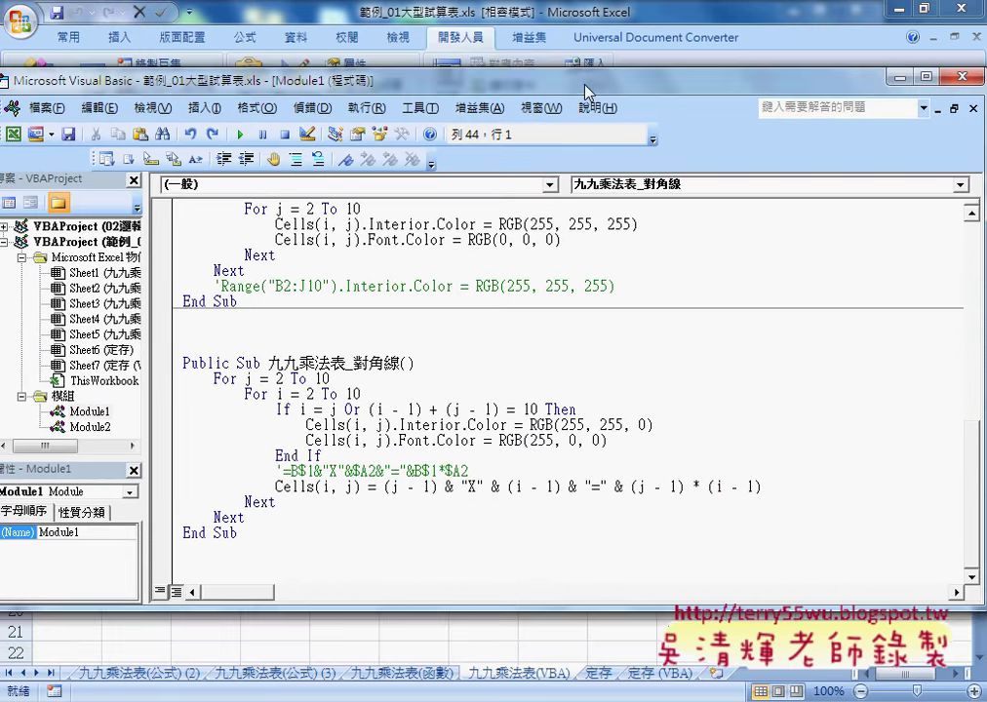
pyautogui.click(229, 378)
pyautogui.click(247, 456)
pyautogui.click(252, 395)
pyautogui.click(261, 501)
pyautogui.click(282, 394)
pyautogui.doubleClick(249, 379)
pyautogui.doubleClick(279, 394)
# Point out the i = j and (i - 1) + (j - 1) = 10 conditions, then restore the editor beside the sheet.
pyautogui.moveTo(300, 409); pyautogui.dragTo(335, 410)
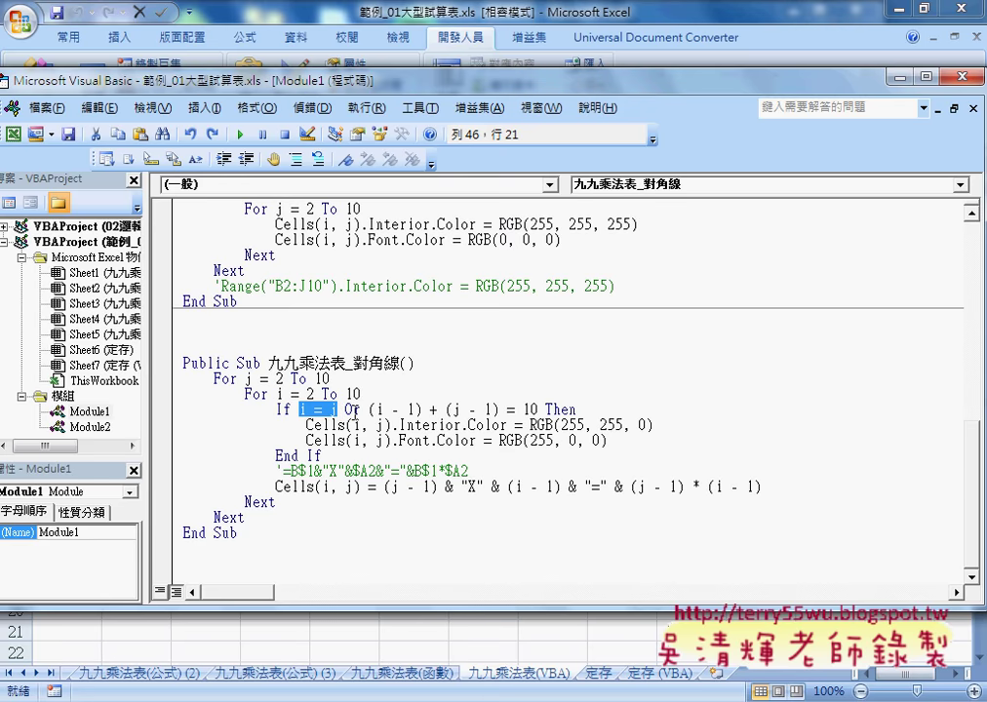
pyautogui.moveTo(369, 410)
pyautogui.mouseDown()
pyautogui.moveTo(515, 410)
pyautogui.moveTo(369, 409)
pyautogui.mouseUp()
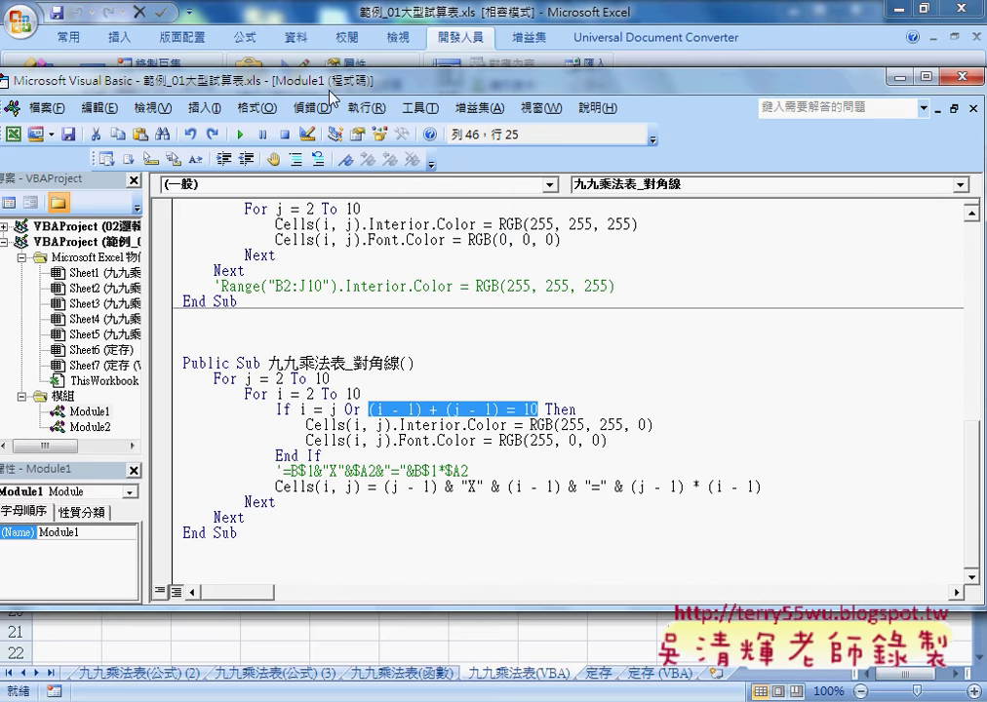
pyautogui.moveTo(254, 73); pyautogui.dragTo(757, 128)
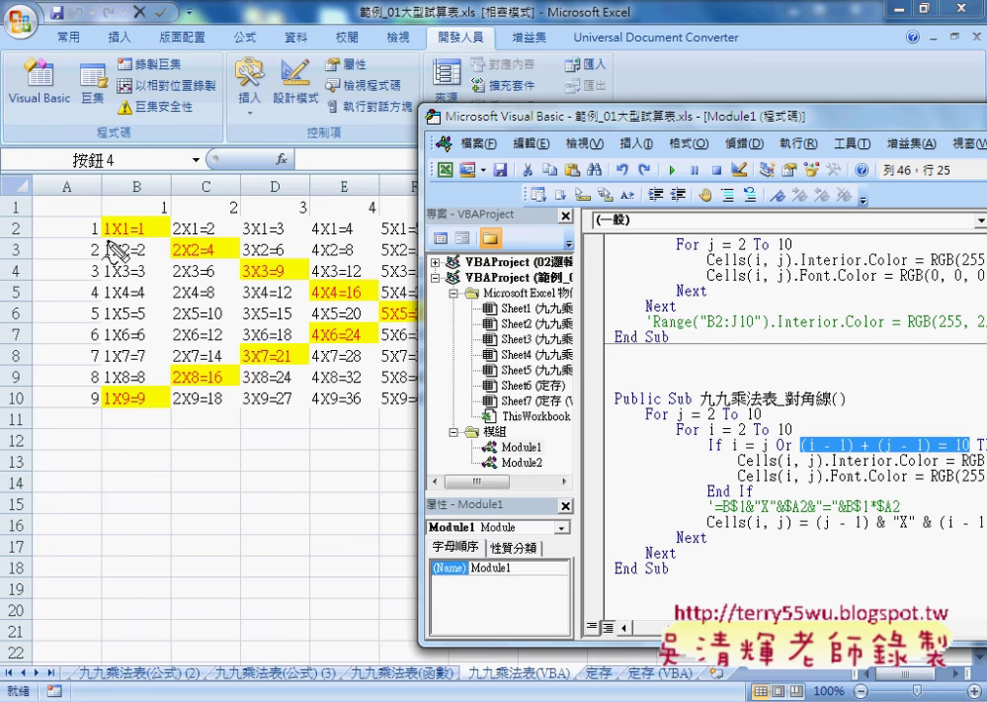
pyautogui.moveTo(105, 237); pyautogui.dragTo(130, 237)
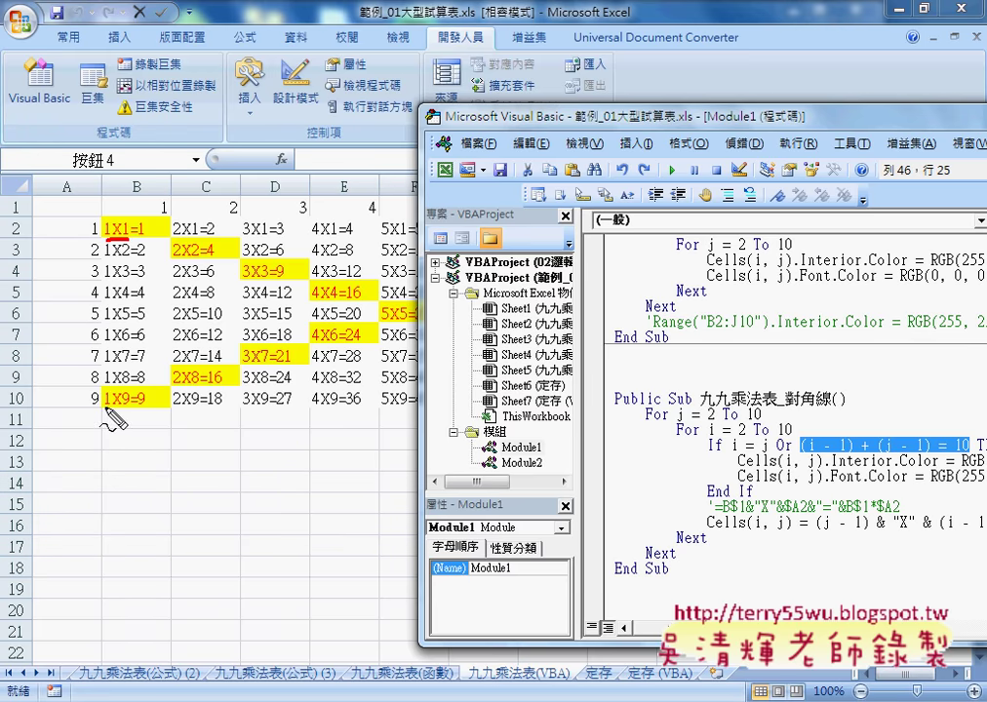
pyautogui.moveTo(103, 408)
pyautogui.mouseDown()
pyautogui.moveTo(131, 408)
pyautogui.moveTo(84, 451)
pyautogui.moveTo(98, 435)
pyautogui.moveTo(115, 454)
pyautogui.mouseUp()
pyautogui.moveTo(65, 429); pyautogui.dragTo(63, 454)
pyautogui.moveTo(75, 437)
pyautogui.mouseDown()
pyautogui.moveTo(75, 454)
pyautogui.moveTo(146, 442)
pyautogui.mouseUp()
pyautogui.moveTo(137, 431)
pyautogui.mouseDown()
pyautogui.moveTo(136, 454)
pyautogui.moveTo(171, 468)
pyautogui.mouseUp()
pyautogui.click(182, 426)
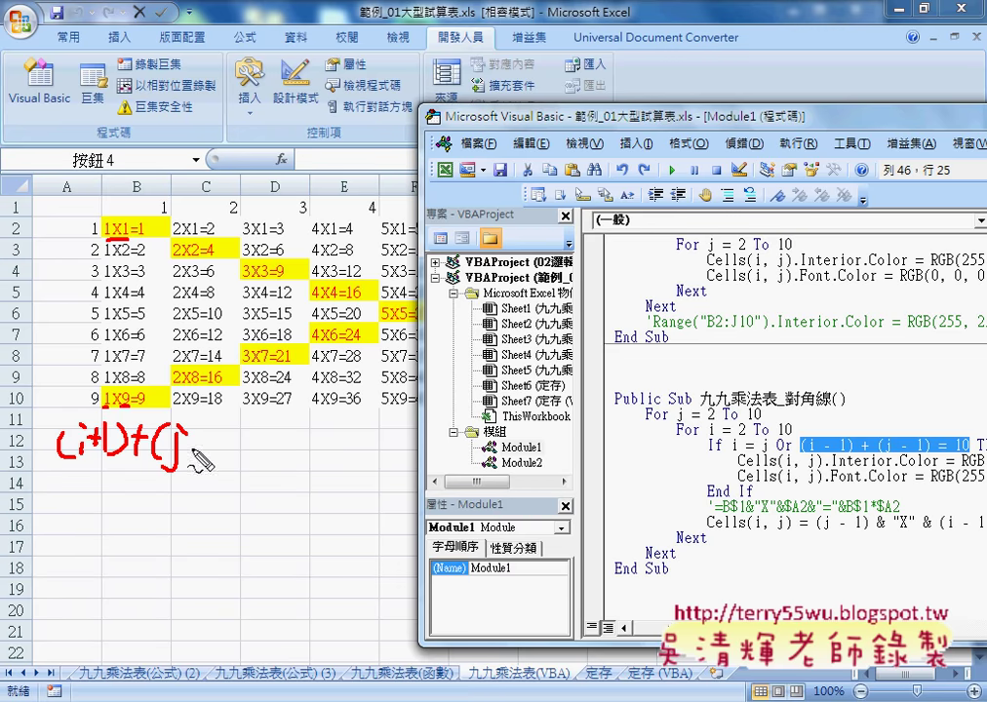
pyautogui.moveTo(88, 435); pyautogui.dragTo(99, 435)
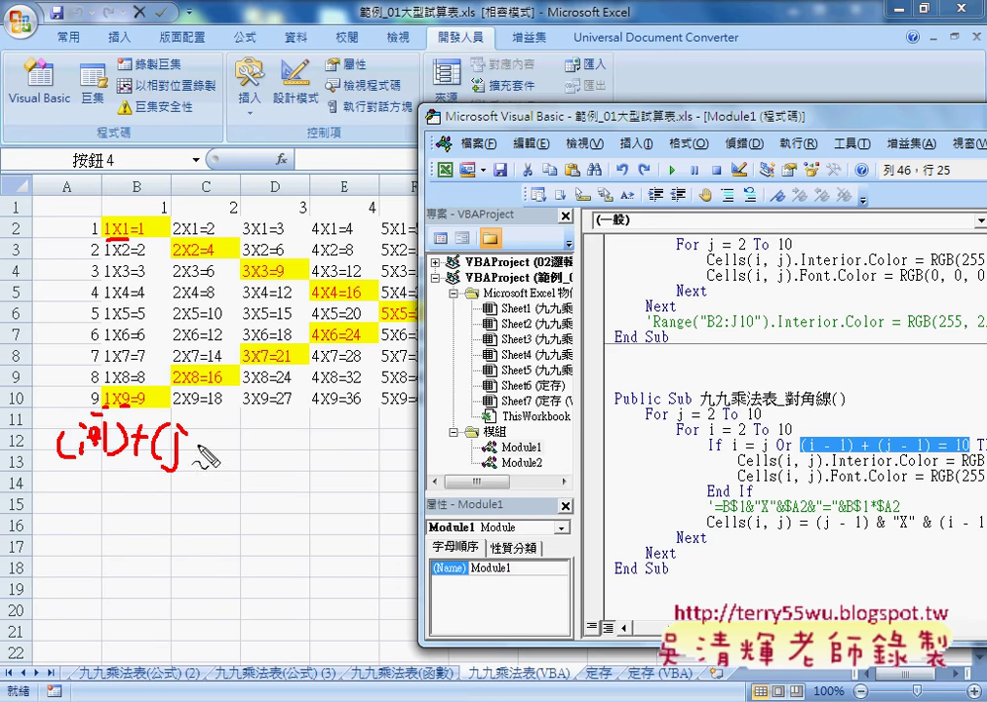
pyautogui.moveTo(189, 447)
pyautogui.mouseDown()
pyautogui.moveTo(229, 468)
pyautogui.moveTo(255, 442)
pyautogui.moveTo(263, 463)
pyautogui.moveTo(279, 439)
pyautogui.mouseUp()
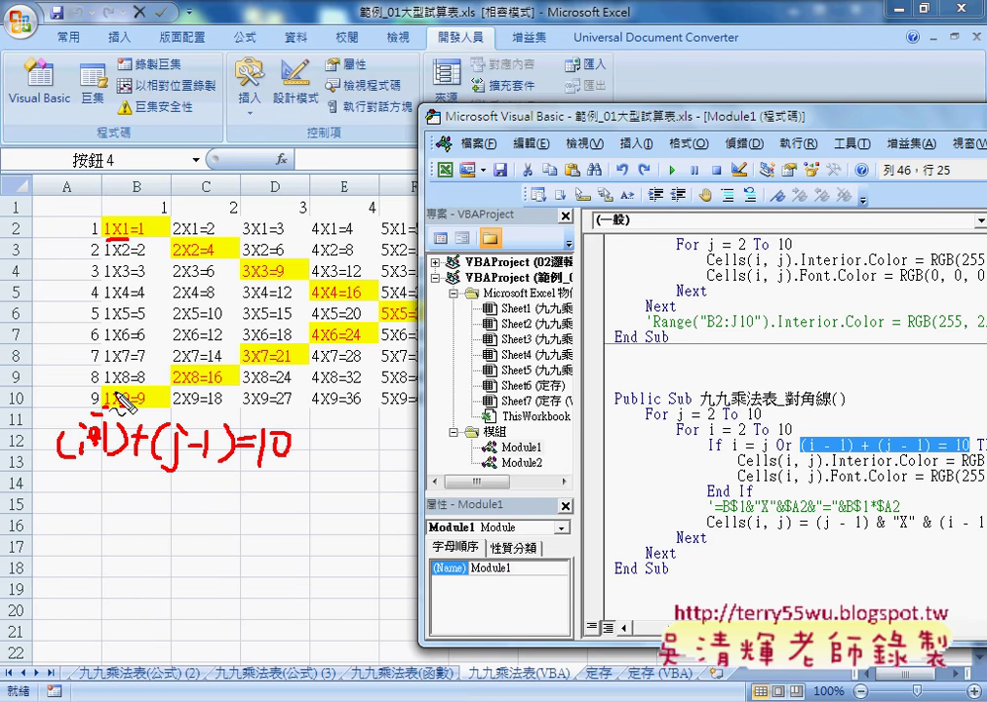
pyautogui.press('Escape')
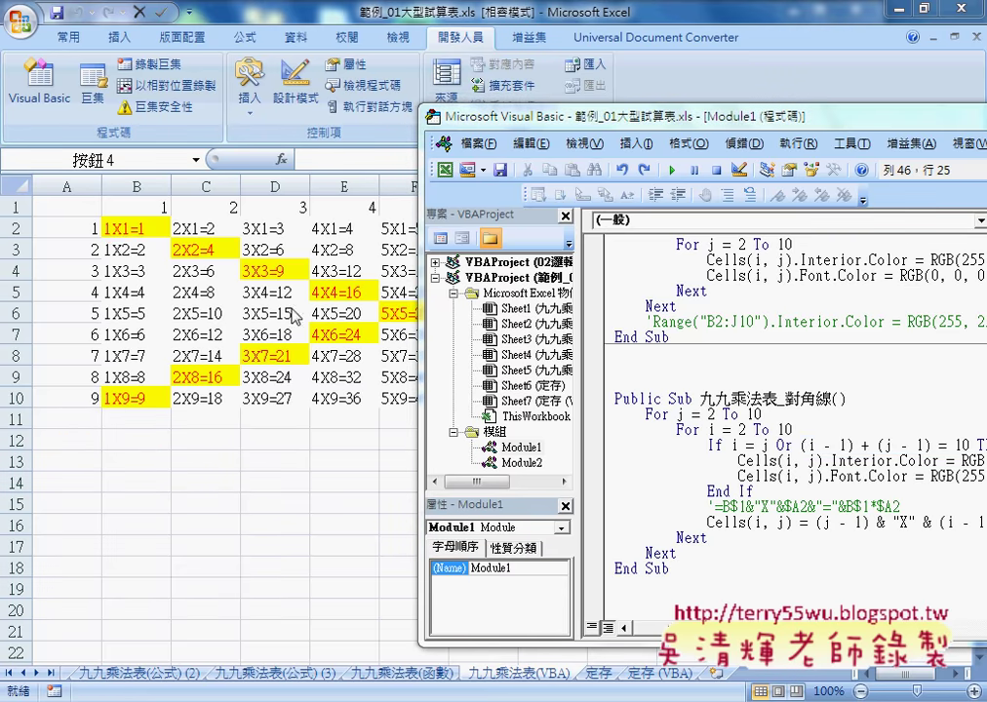
pyautogui.moveTo(486, 122); pyautogui.dragTo(104, 114)
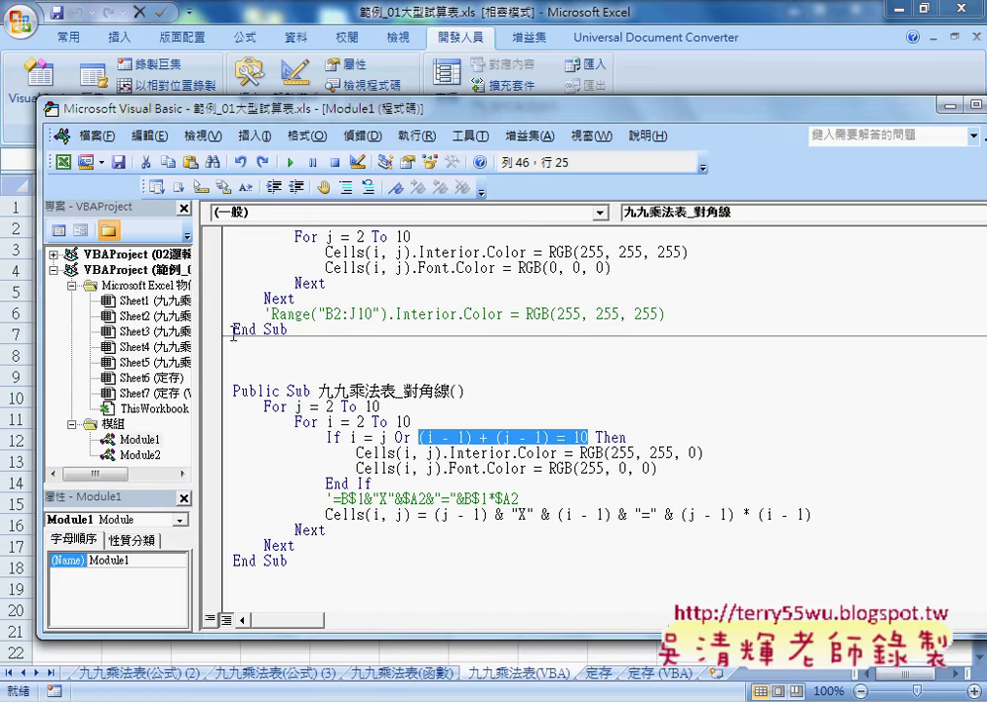
# Explain the Or condition plus yellow fill and red font values, circling the diagonal If block.
pyautogui.click(405, 438)
pyautogui.doubleClick(405, 438)
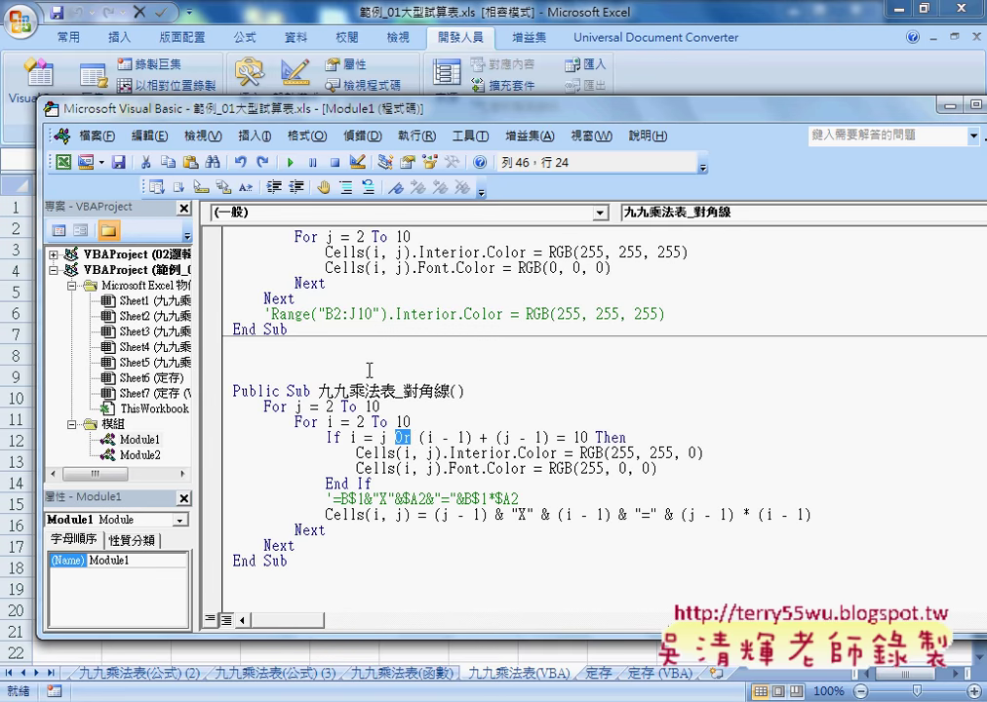
pyautogui.moveTo(385, 109); pyautogui.dragTo(792, 138)
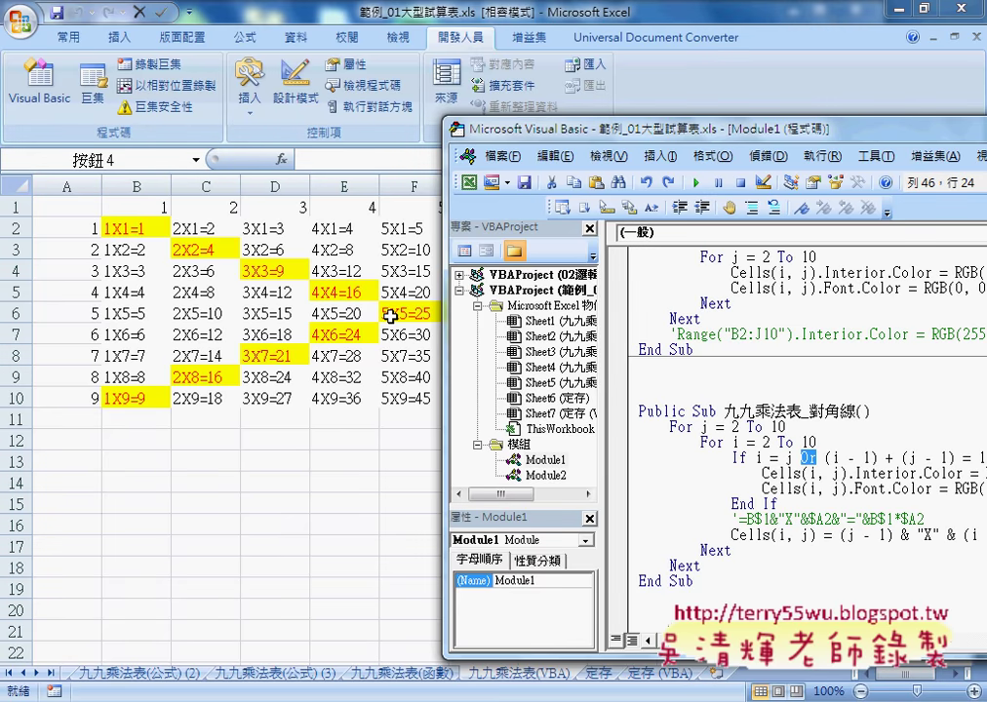
pyautogui.moveTo(506, 137); pyautogui.dragTo(145, 144)
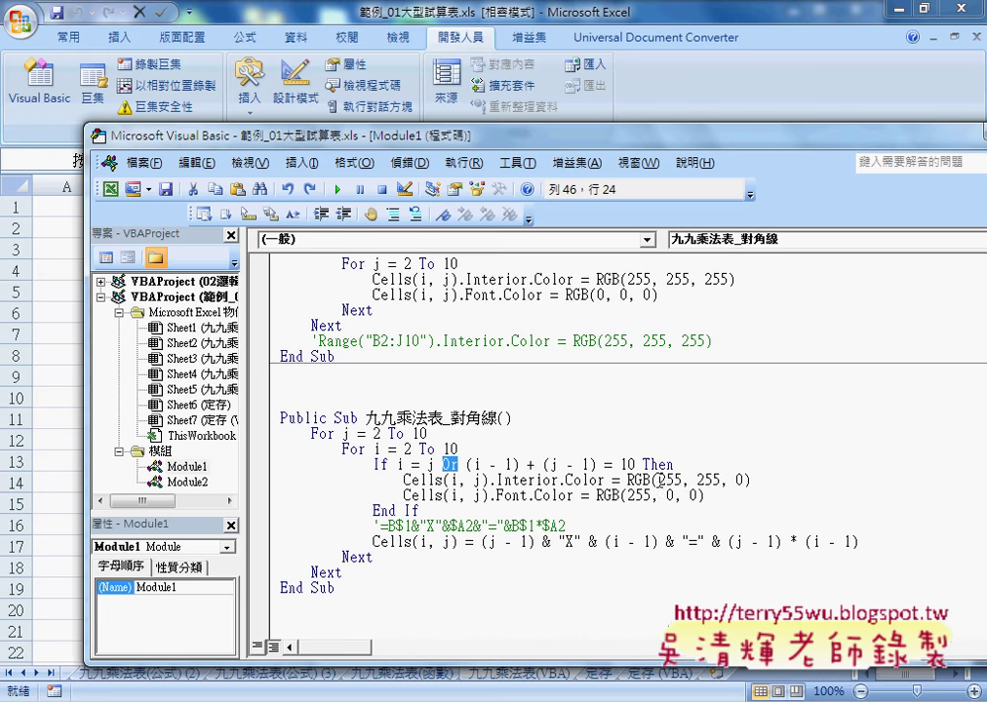
pyautogui.moveTo(627, 480); pyautogui.dragTo(753, 480)
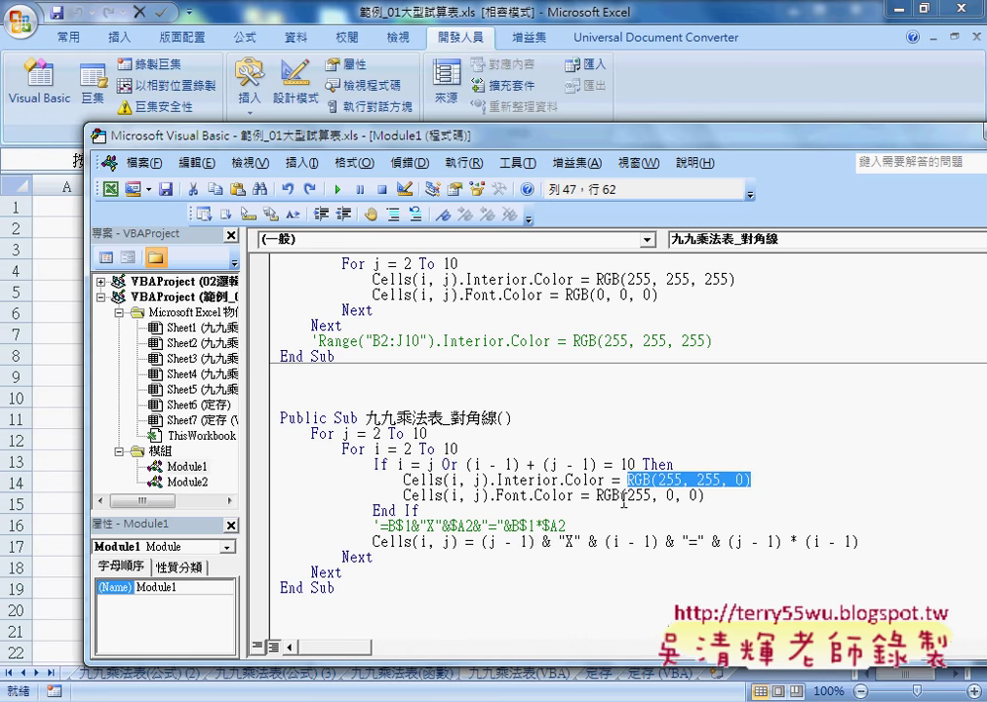
pyautogui.moveTo(597, 495); pyautogui.dragTo(709, 496)
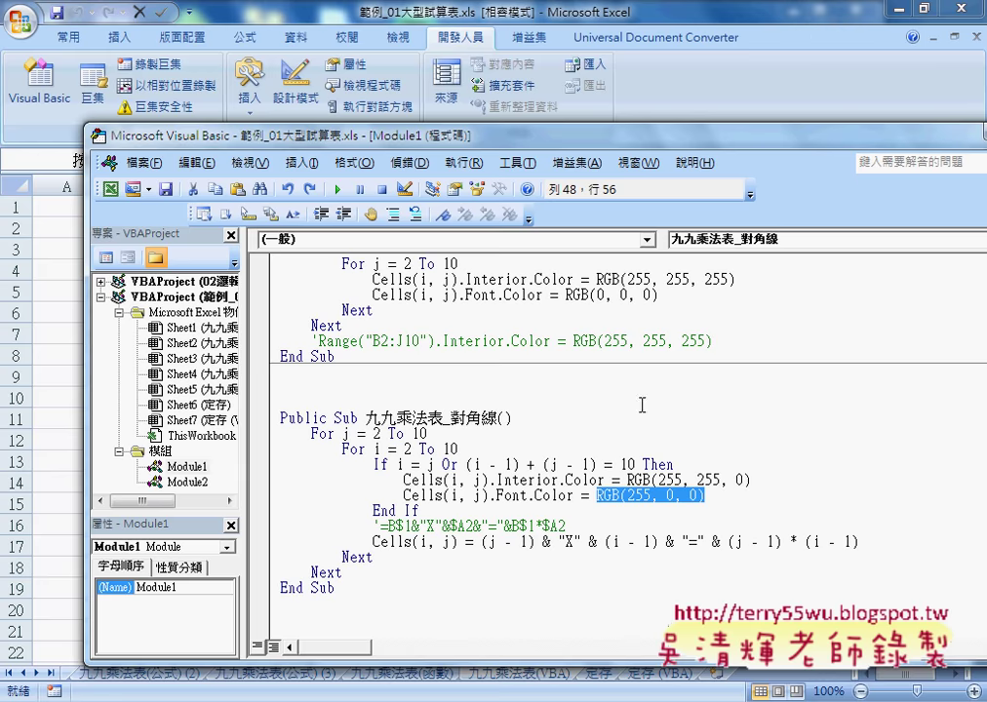
pyautogui.click(632, 450)
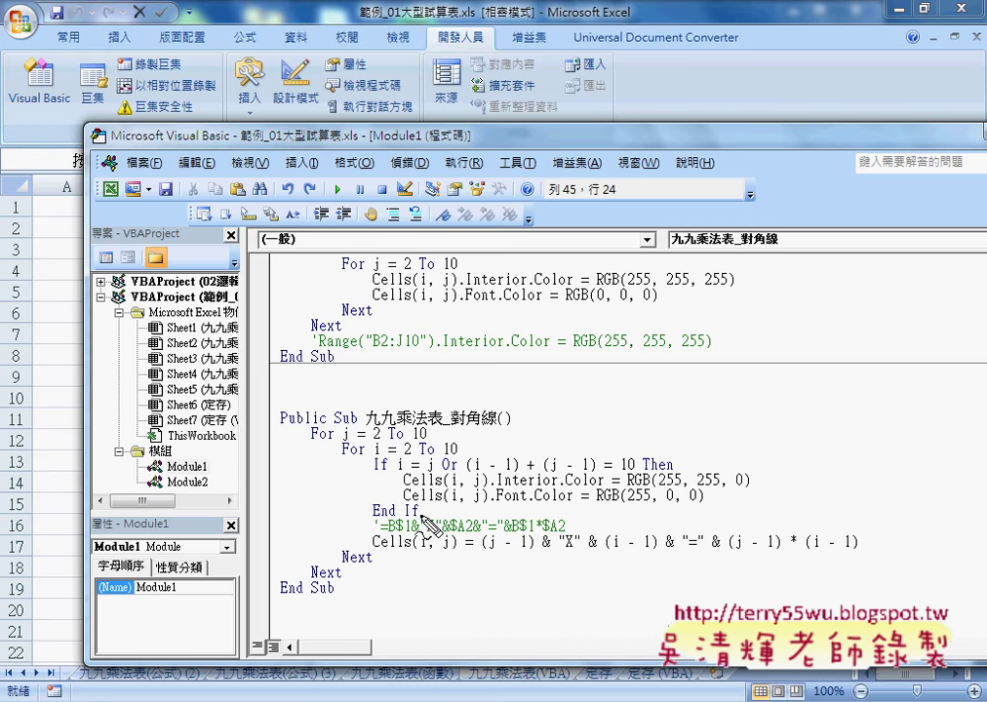
pyautogui.moveTo(419, 524)
pyautogui.mouseDown()
pyautogui.moveTo(349, 466)
pyautogui.moveTo(444, 528)
pyautogui.mouseUp()
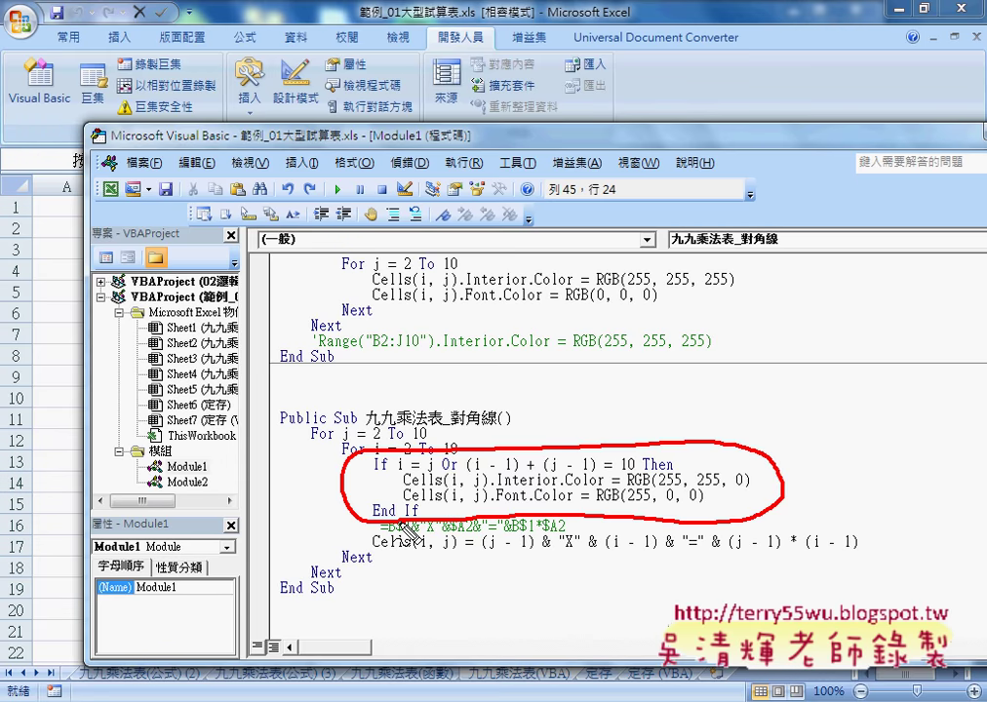
pyautogui.moveTo(372, 472); pyautogui.dragTo(458, 471)
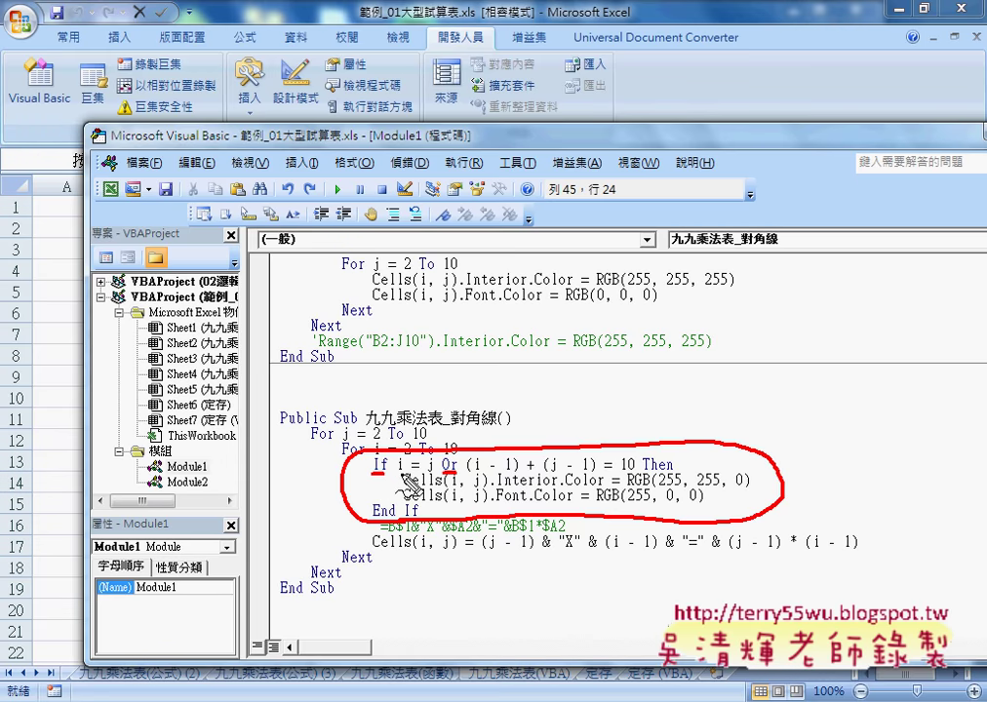
pyautogui.moveTo(398, 473)
pyautogui.mouseDown()
pyautogui.moveTo(636, 472)
pyautogui.moveTo(465, 474)
pyautogui.mouseUp()
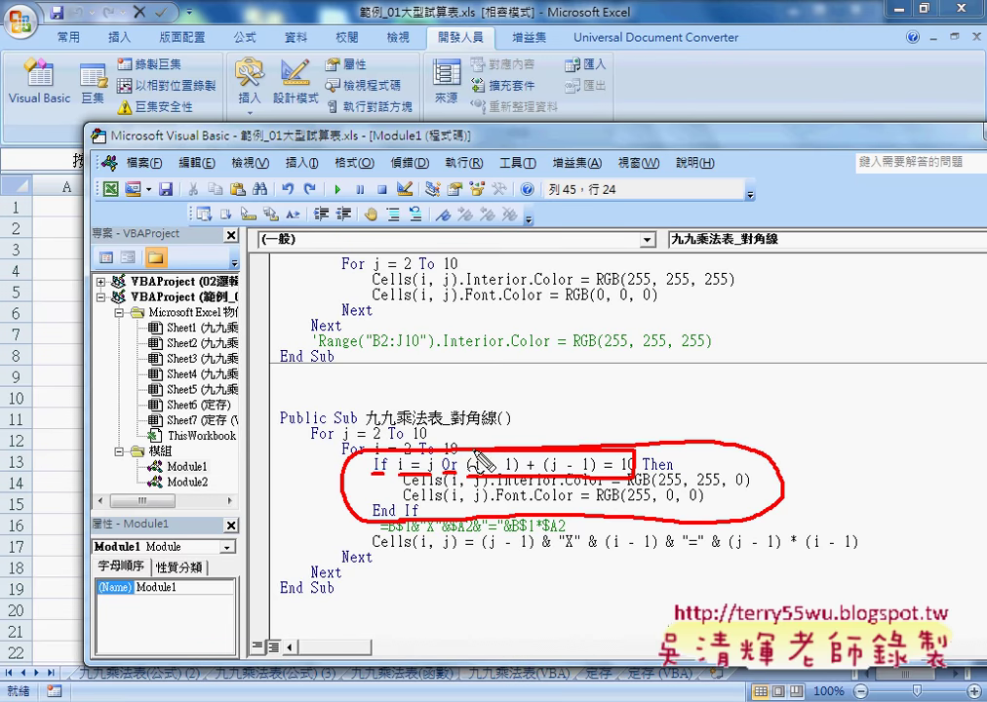
pyautogui.moveTo(398, 476); pyautogui.dragTo(441, 469)
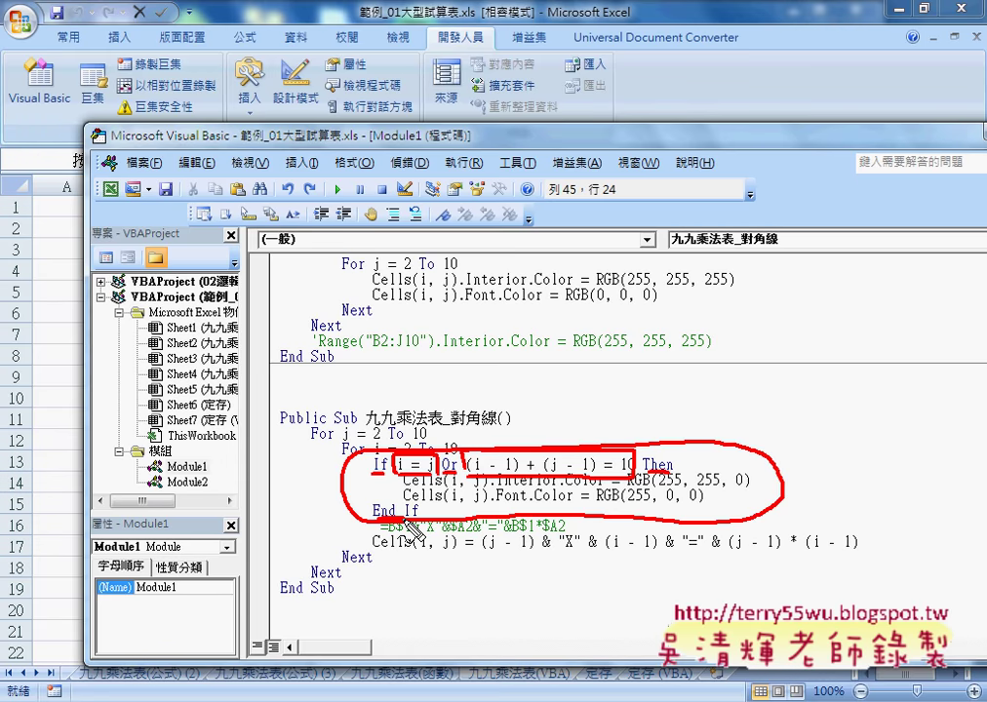
pyautogui.press('Escape')
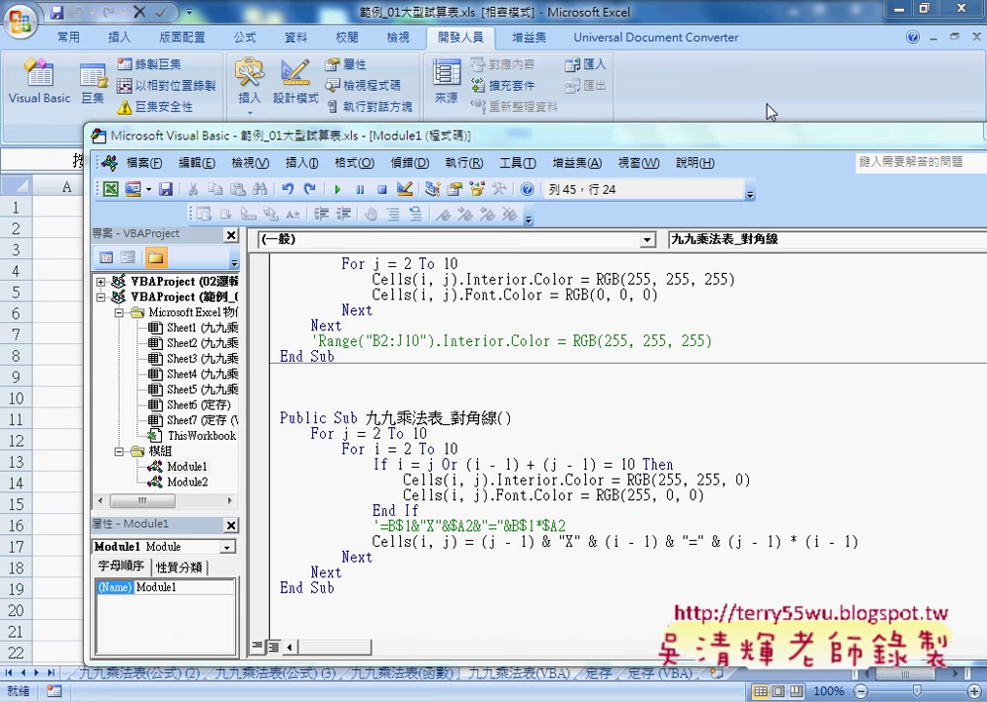
pyautogui.click(767, 77)
# Toggle the multiples-of-3 and diagonal highlights on and off, leaving it cleared, then switch to Chrome.
pyautogui.click(789, 508)
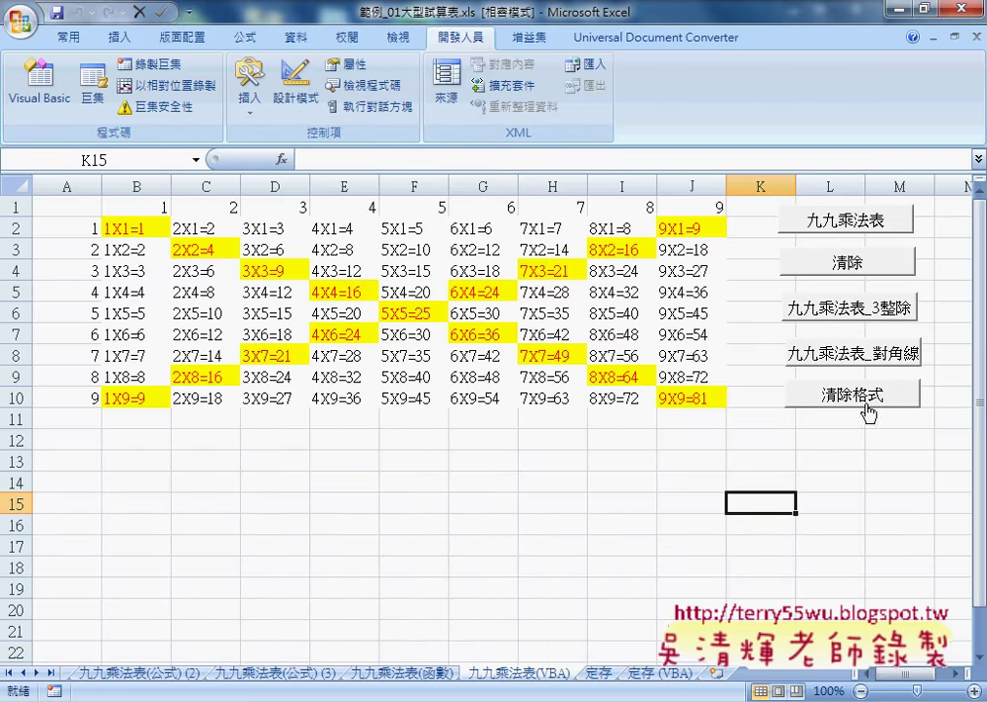
pyautogui.click(867, 396)
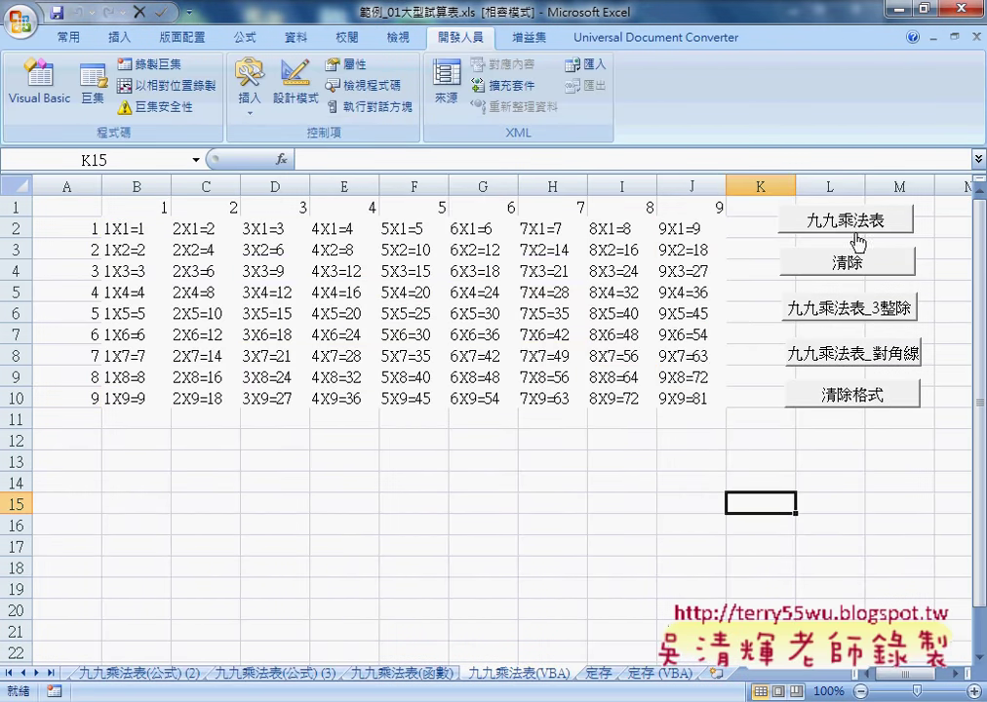
pyautogui.click(798, 307)
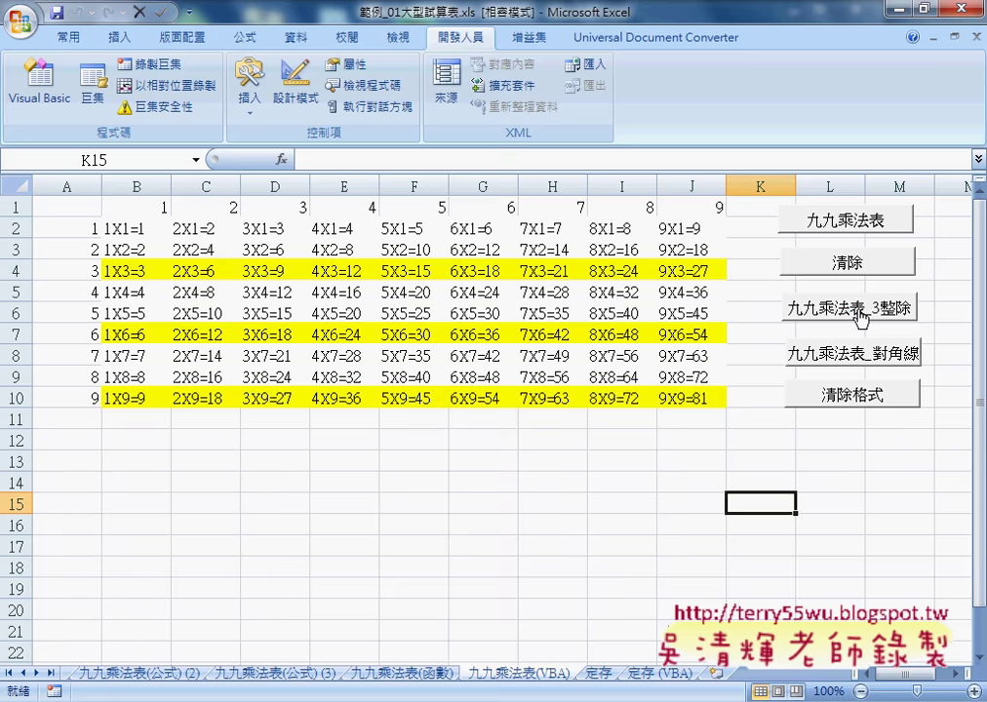
pyautogui.click(855, 390)
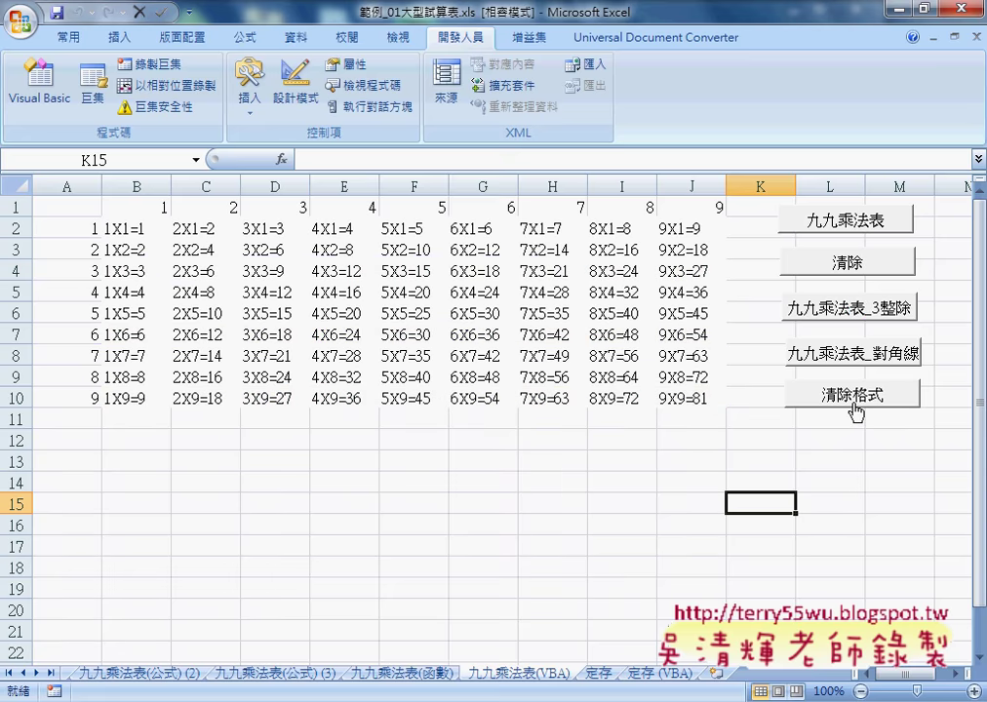
pyautogui.click(853, 318)
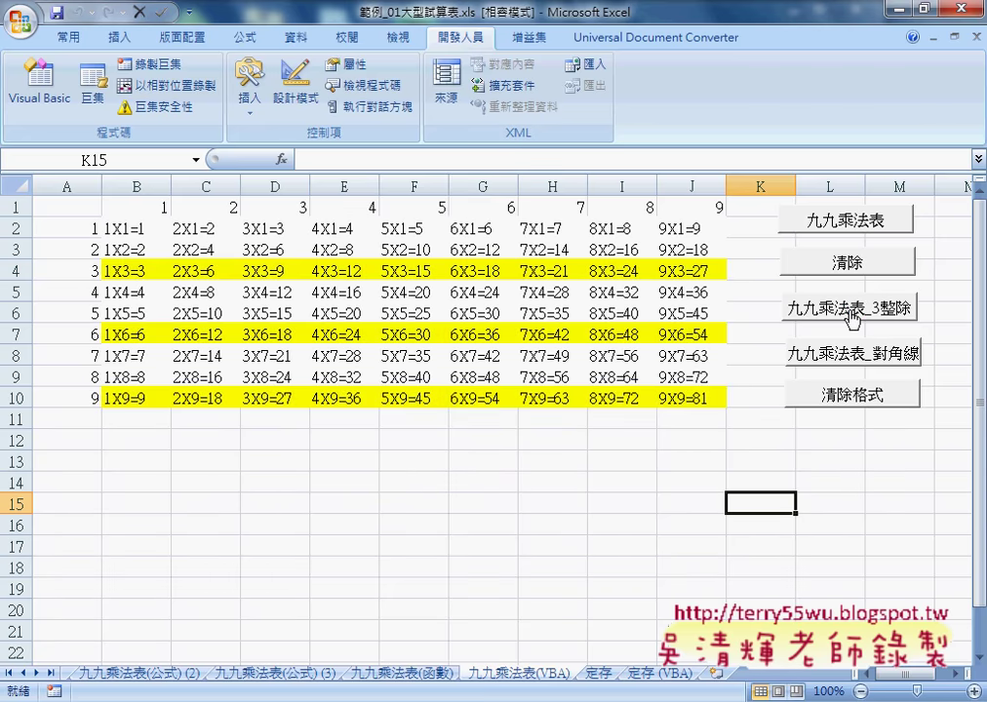
pyautogui.click(855, 398)
pyautogui.click(853, 357)
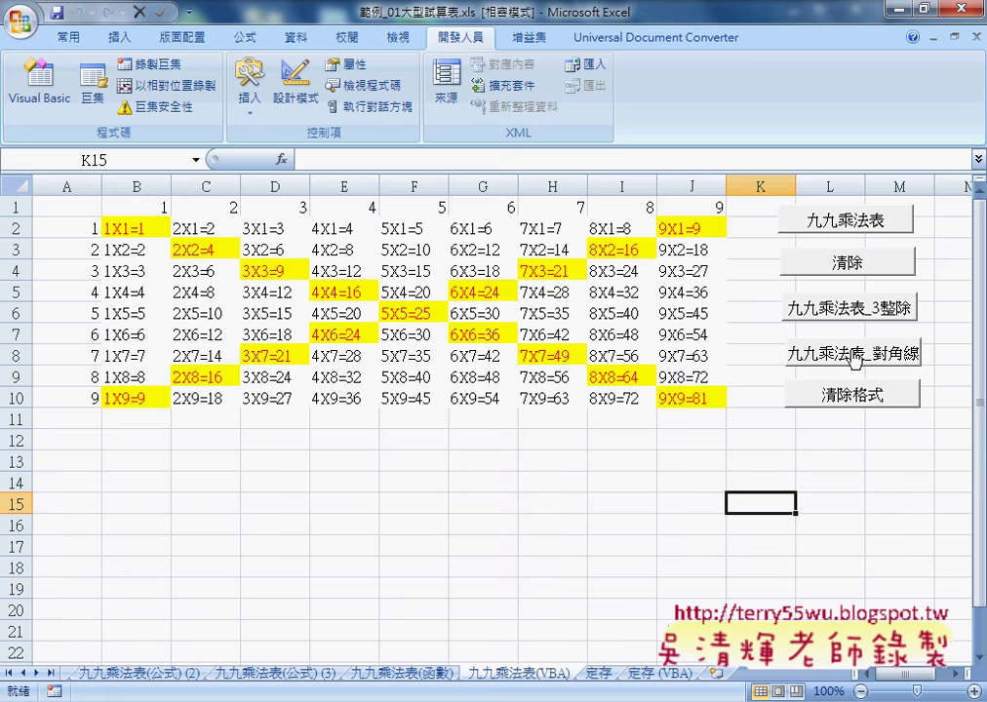
pyautogui.click(853, 396)
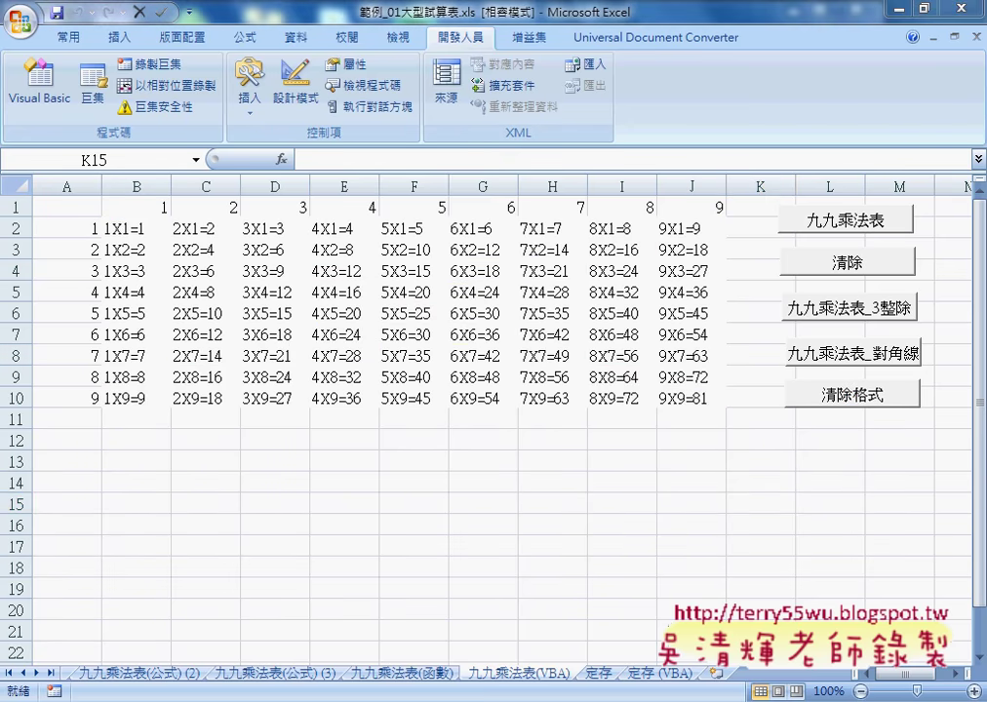
pyautogui.hotkey('alt', 'Tab')
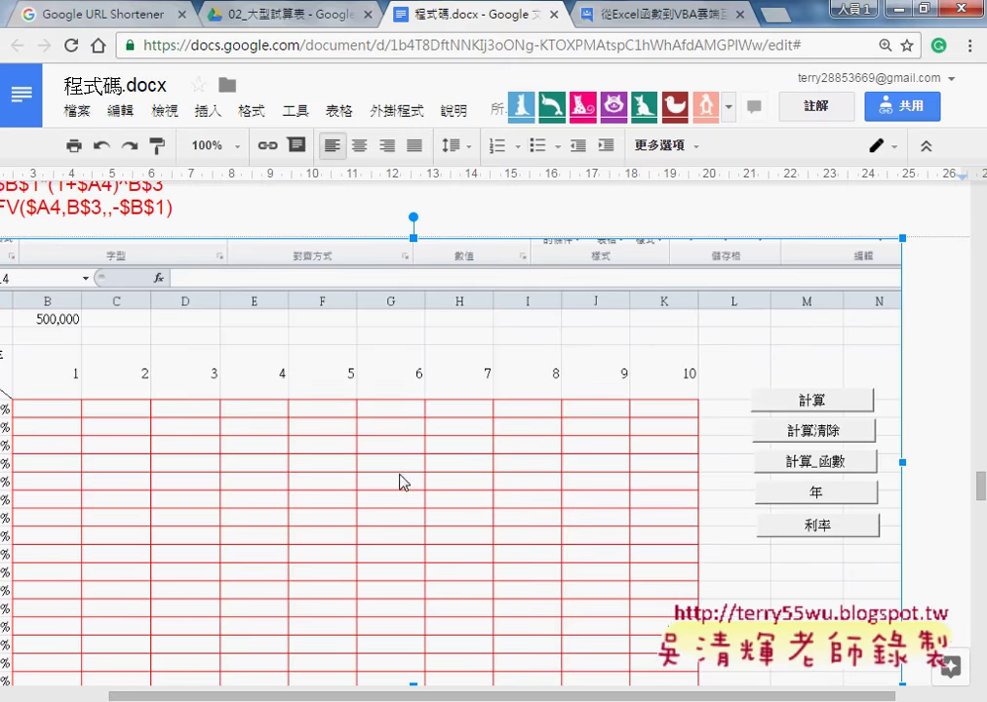
# Find the 九九乘法表_對角線 code in the document and select its If…End If lines.
pyautogui.scroll(10, 352, 396)
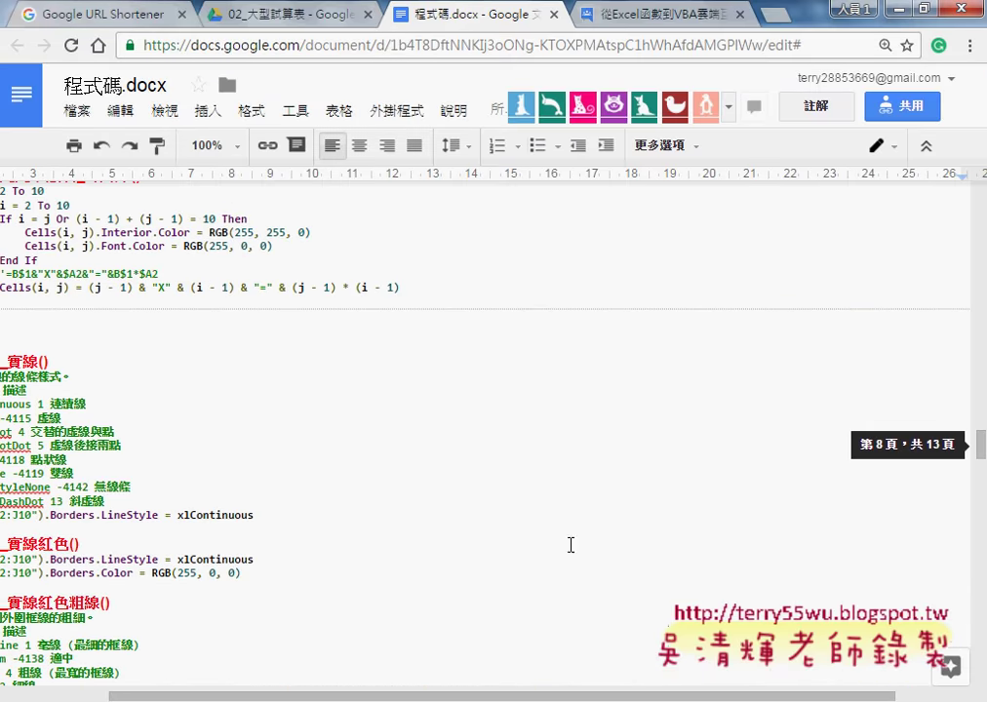
pyautogui.moveTo(612, 695); pyautogui.dragTo(498, 695)
pyautogui.scroll(-5, 381, 532)
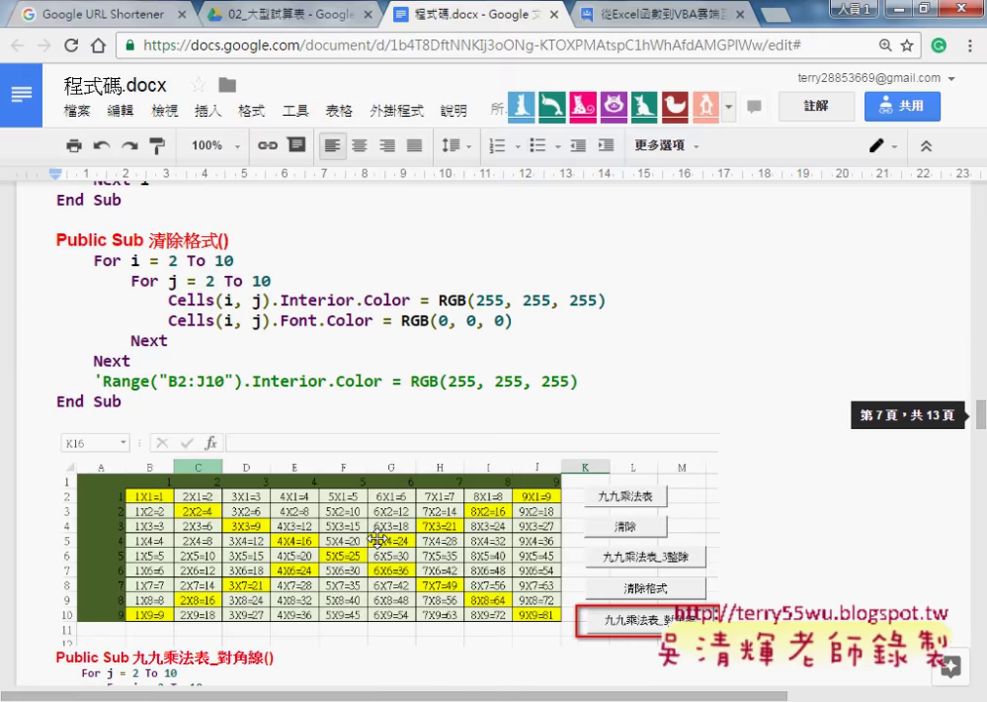
pyautogui.scroll(3, 385, 535)
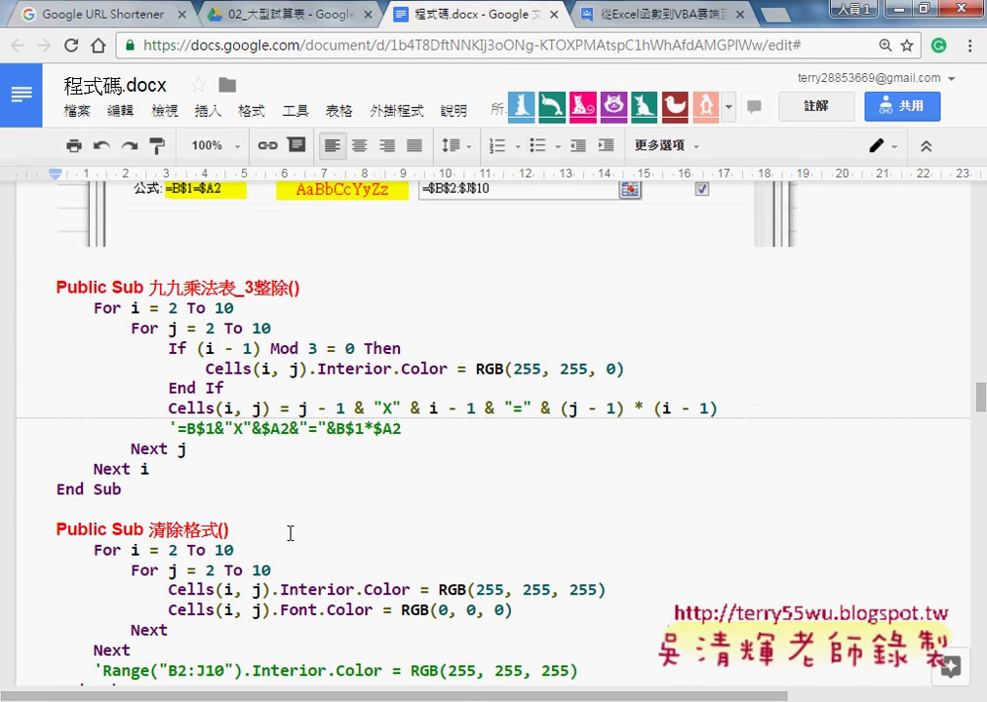
pyautogui.scroll(-1, 290, 533)
pyautogui.scroll(-5, 290, 533)
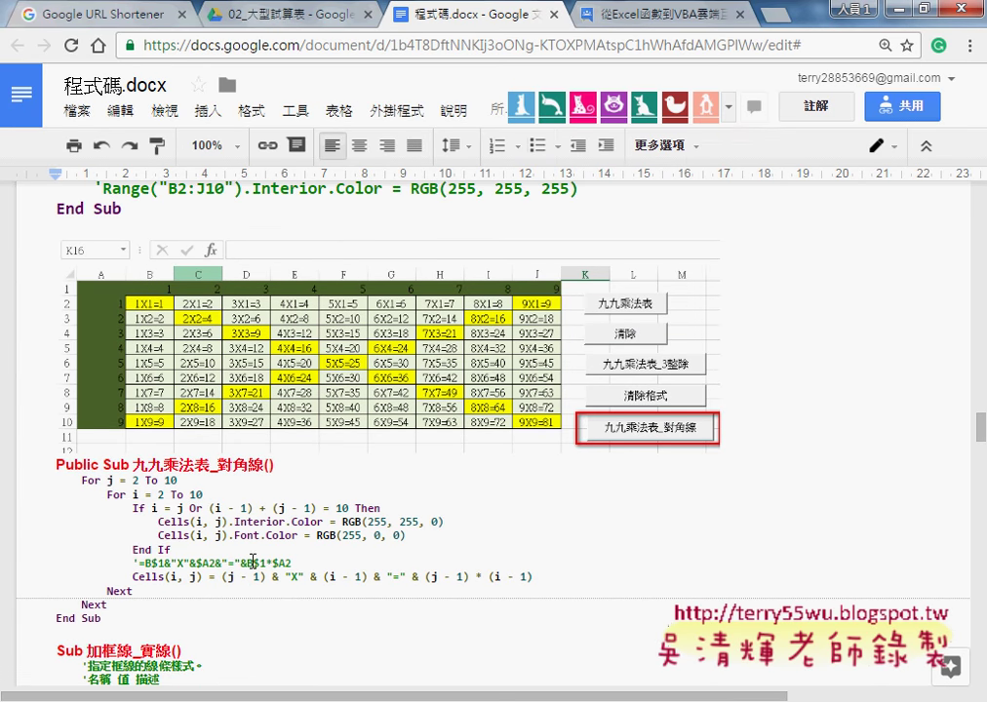
pyautogui.moveTo(130, 508); pyautogui.dragTo(180, 550)
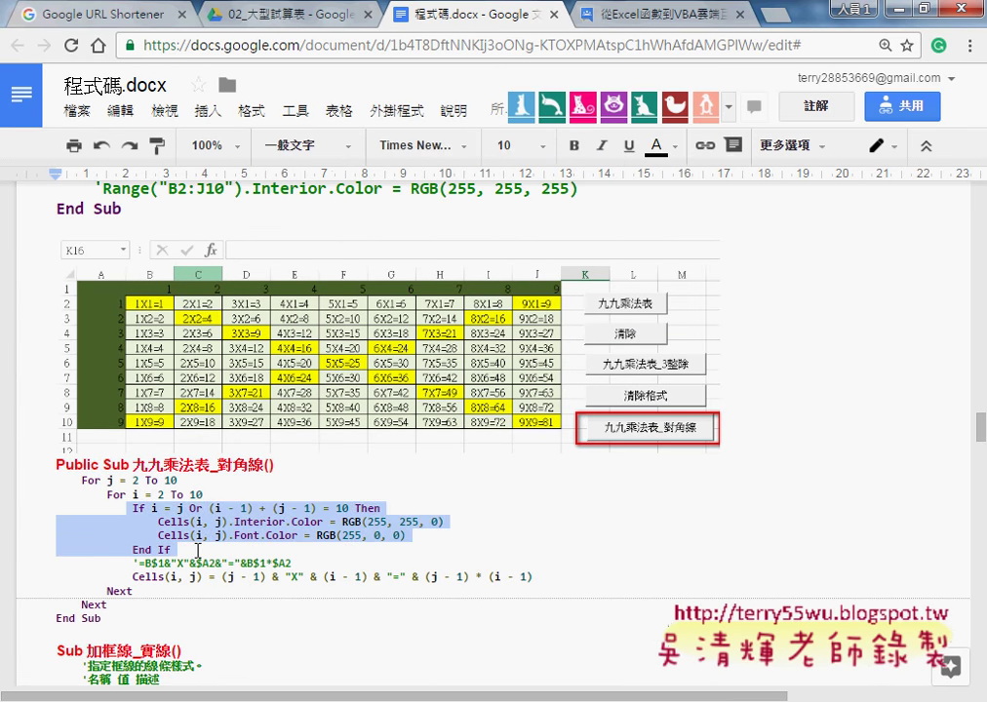
# Set the selected lines to font size 12 with a yellow highlight.
pyautogui.click(544, 145)
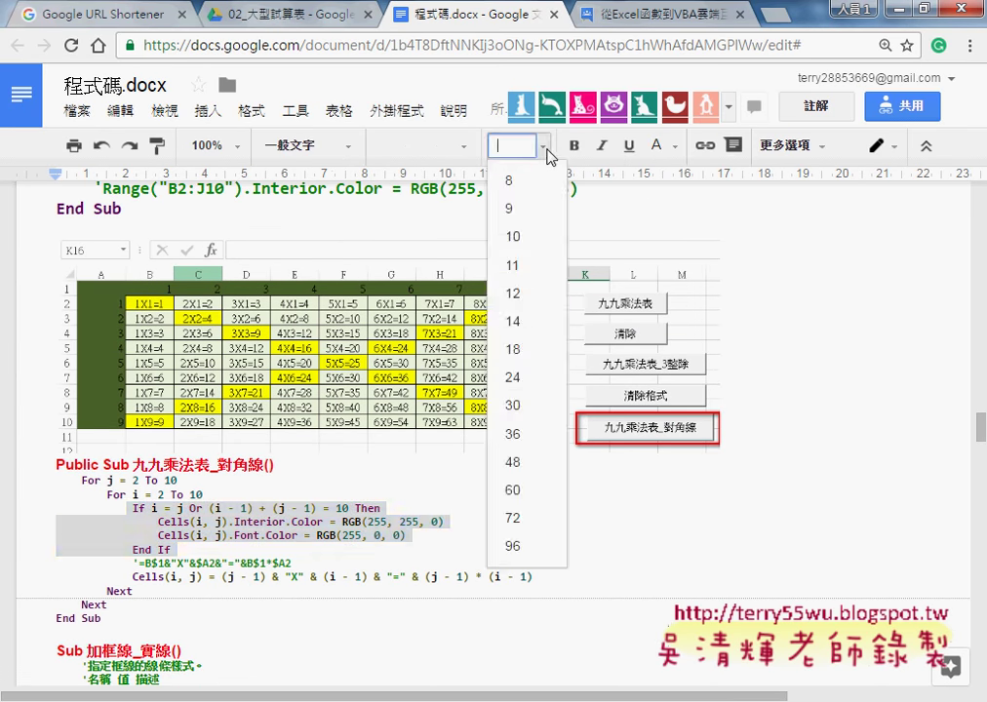
pyautogui.click(534, 293)
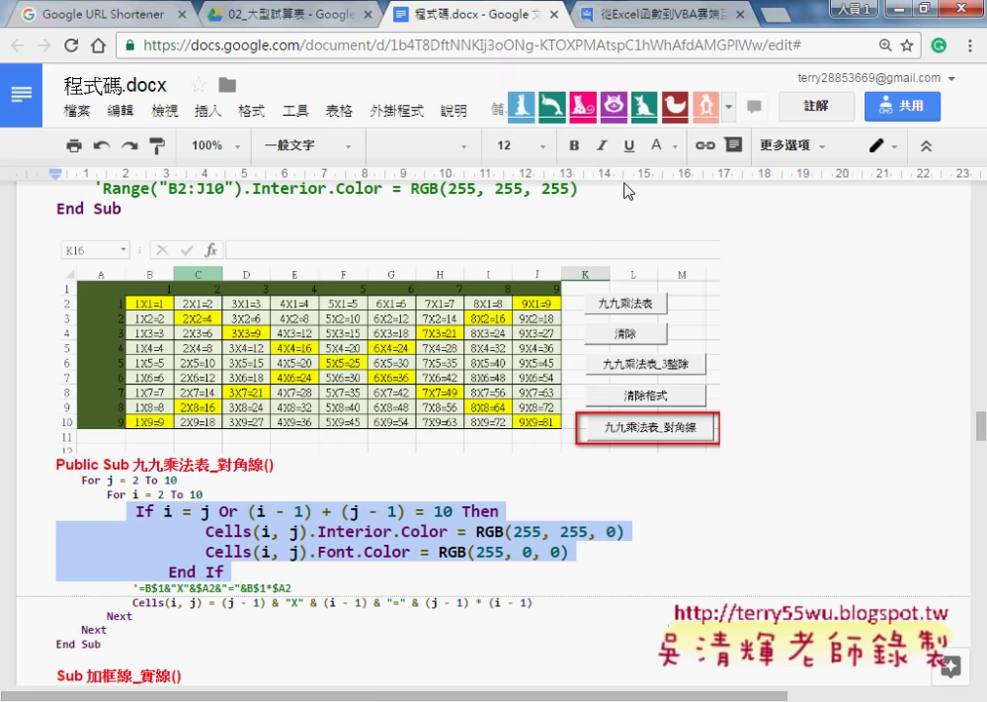
pyautogui.click(674, 151)
pyautogui.click(803, 193)
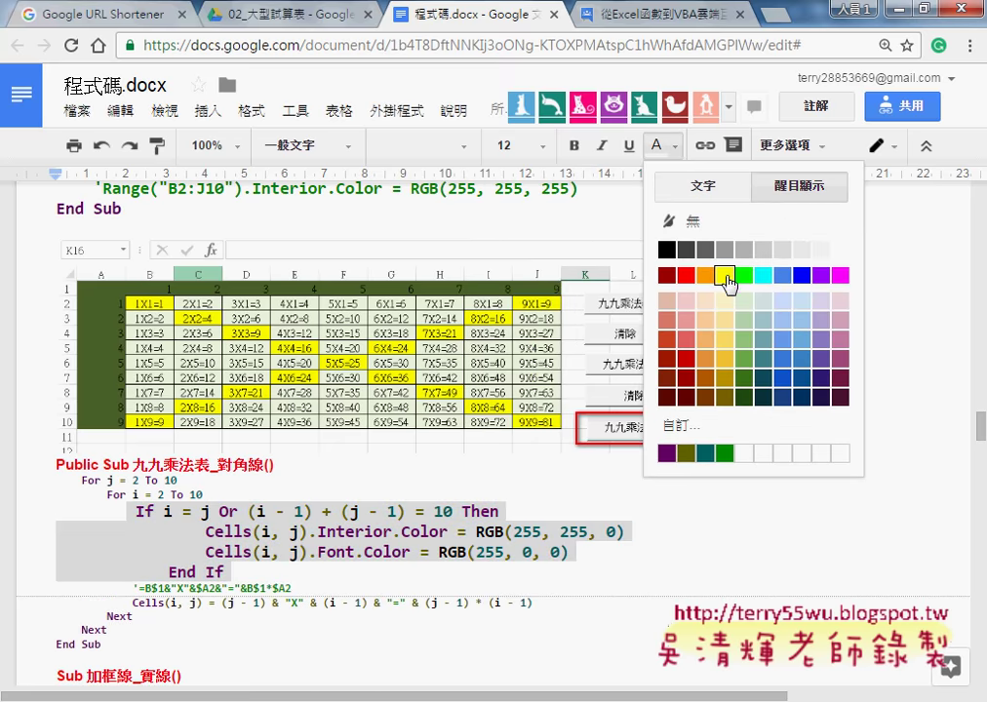
pyautogui.click(724, 275)
pyautogui.click(323, 532)
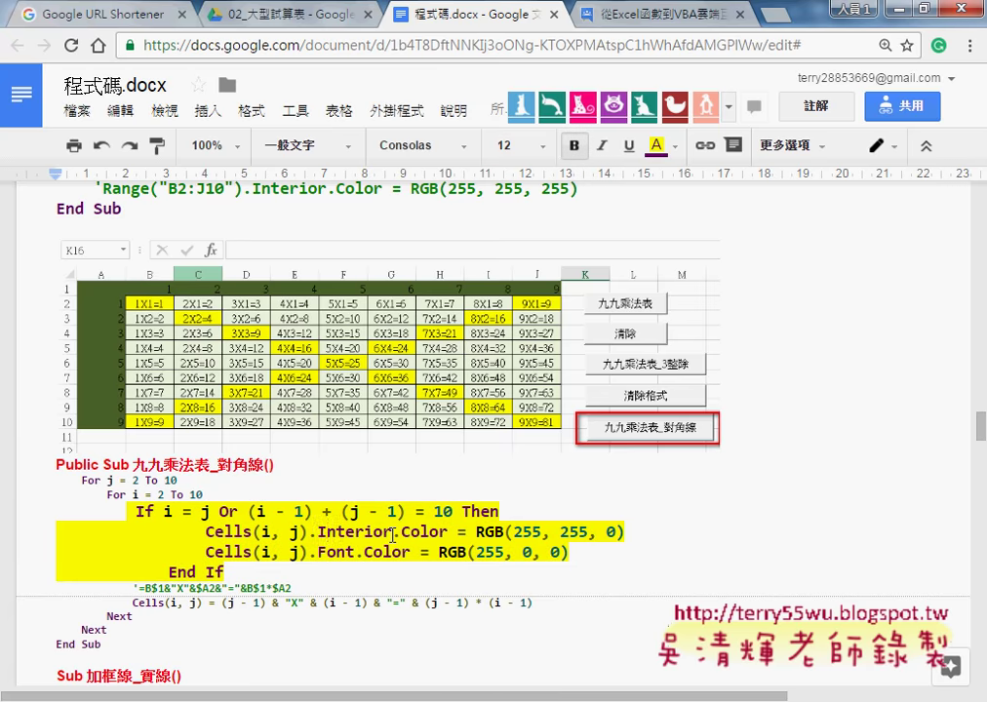
pyautogui.moveTo(341, 604)
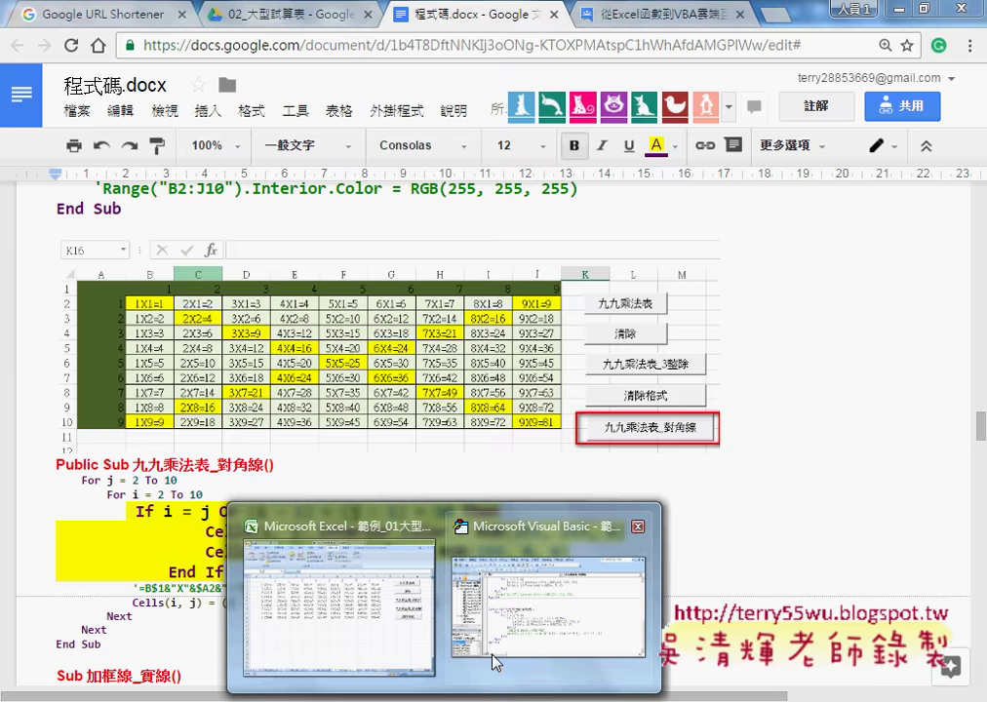
# Bring Excel forward and show the 定存(VBA) sheet's empty 500,000 deposit grid.
pyautogui.click(380, 644)
pyautogui.click(599, 672)
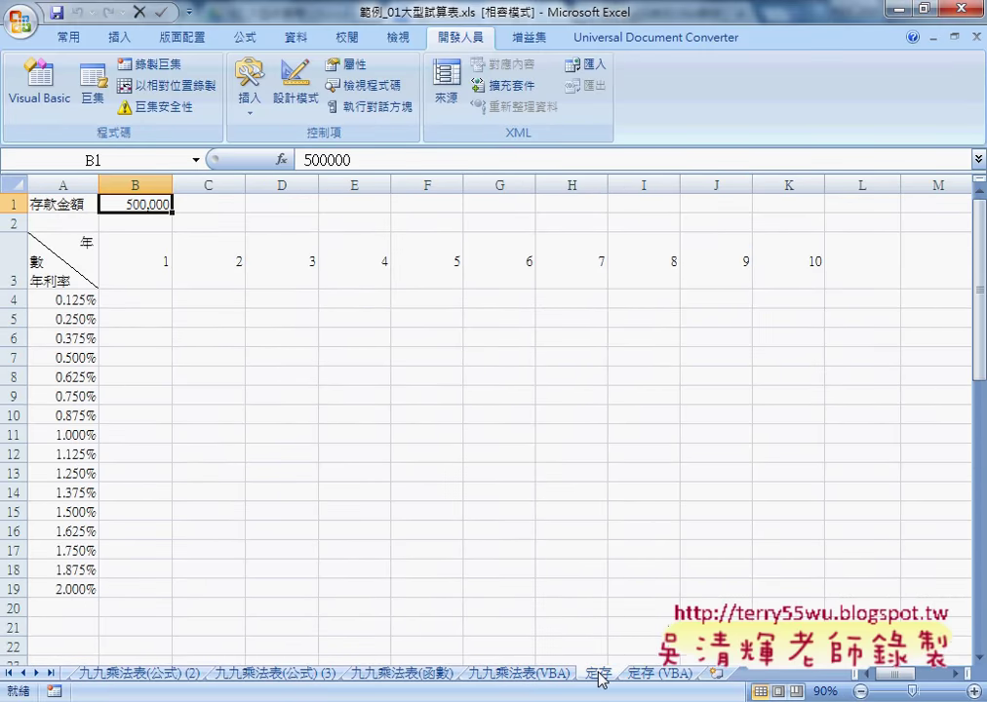
pyautogui.click(663, 673)
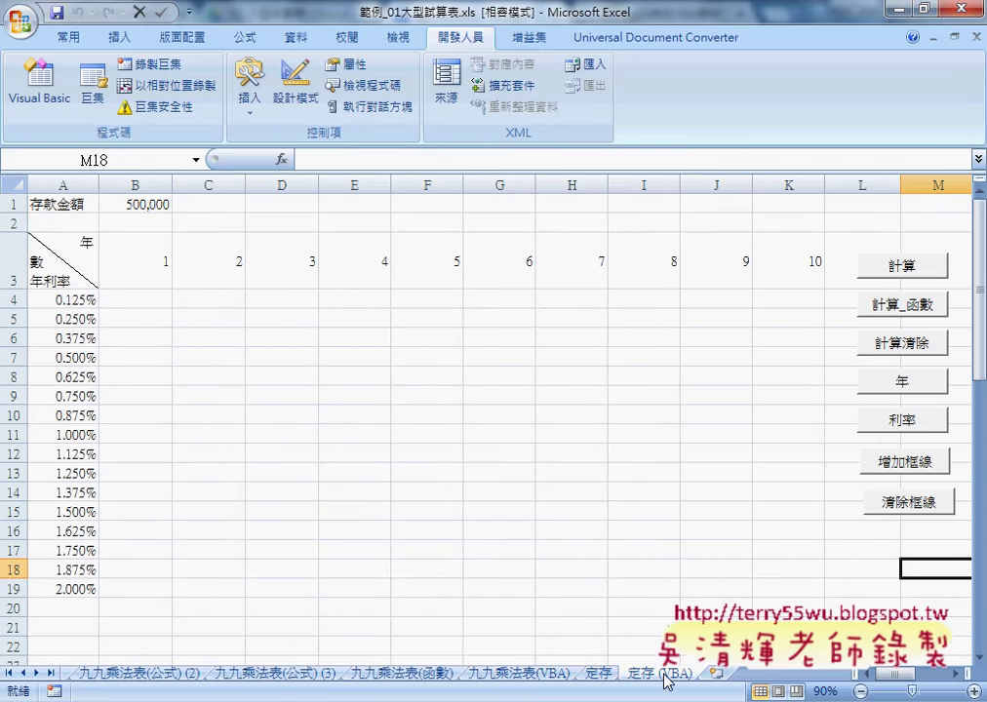
pyautogui.click(598, 673)
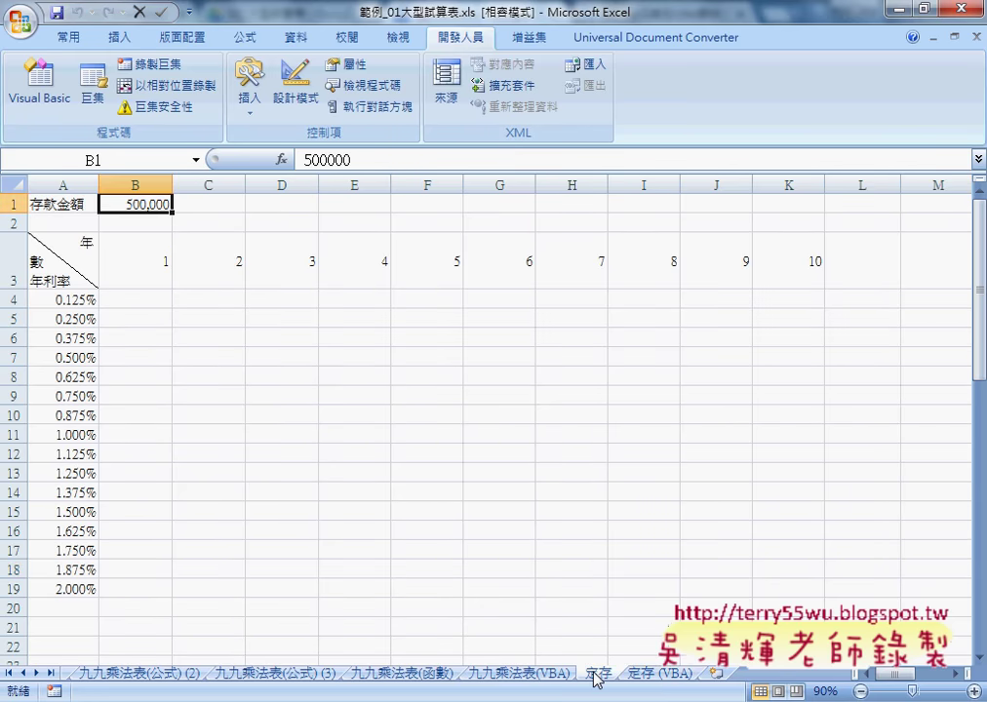
pyautogui.click(663, 673)
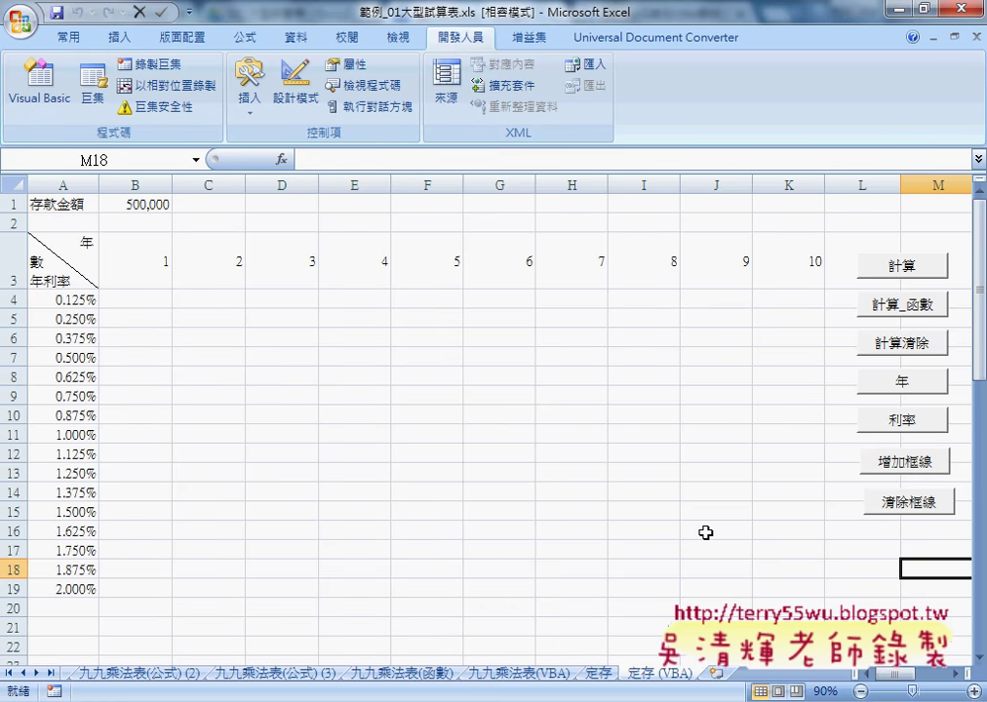
pyautogui.click(915, 268)
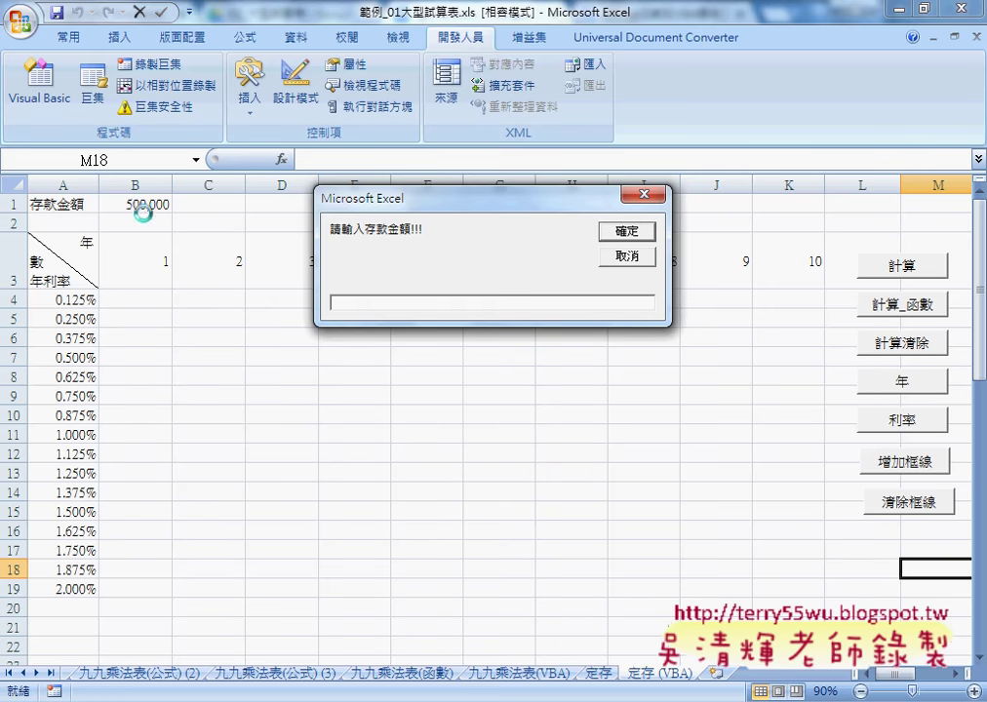
pyautogui.write('6')
pyautogui.write('0000')
pyautogui.write('0')
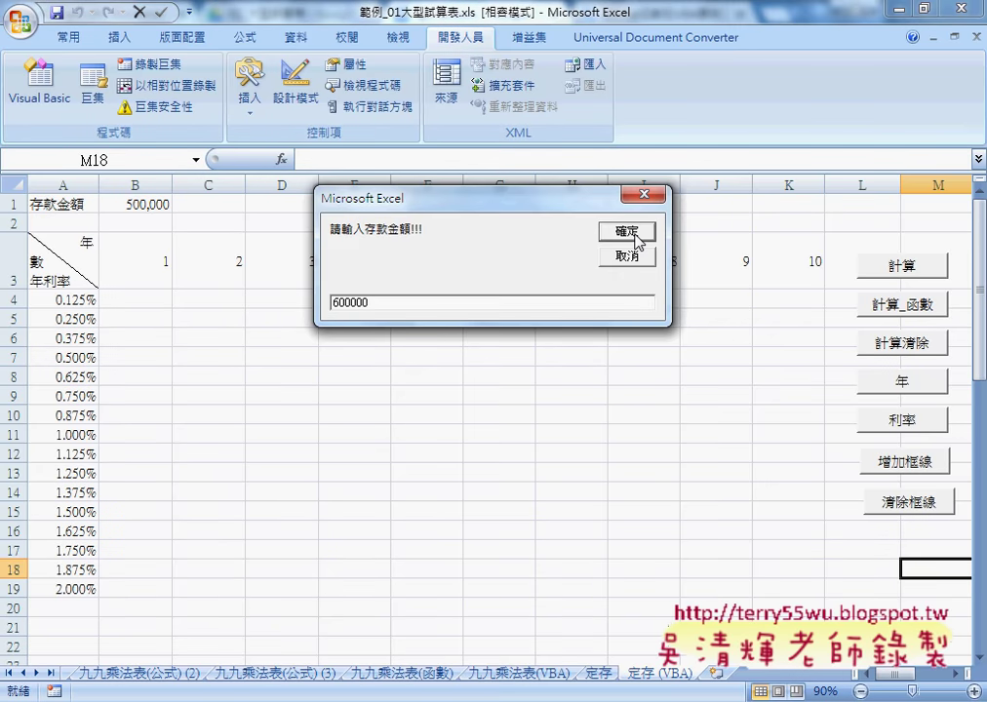
pyautogui.click(631, 232)
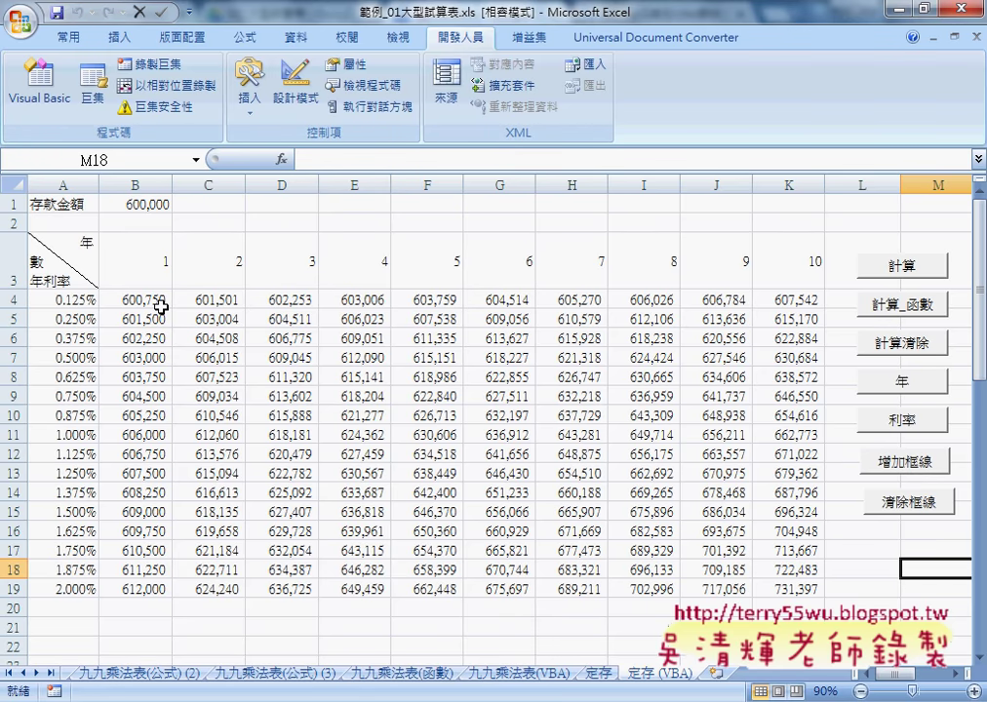
pyautogui.click(137, 261)
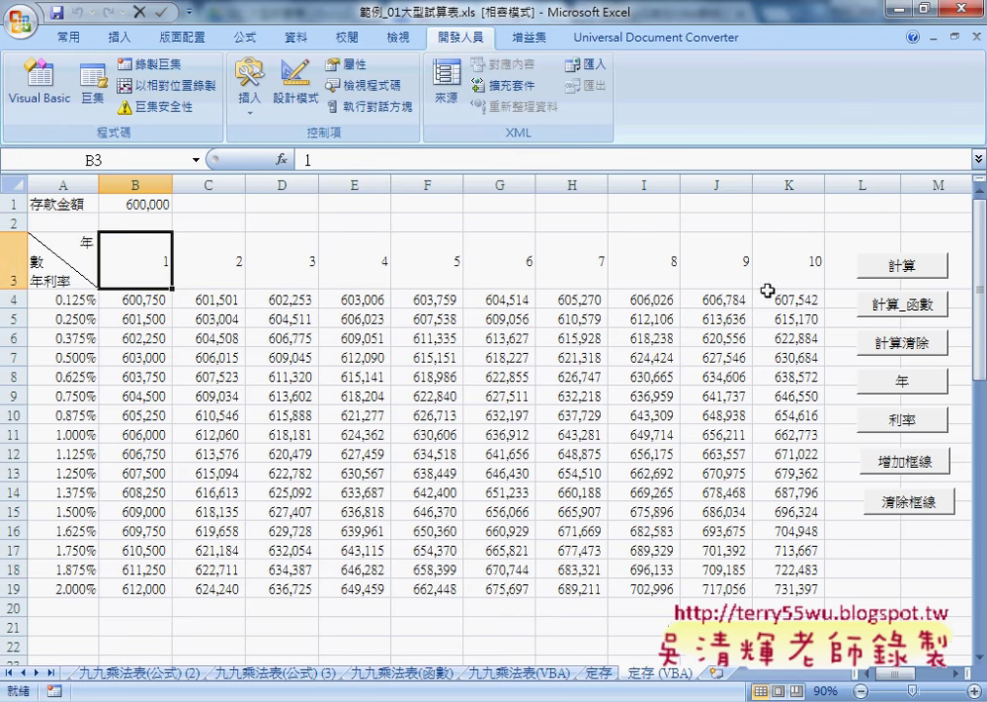
pyautogui.click(756, 265)
pyautogui.click(794, 589)
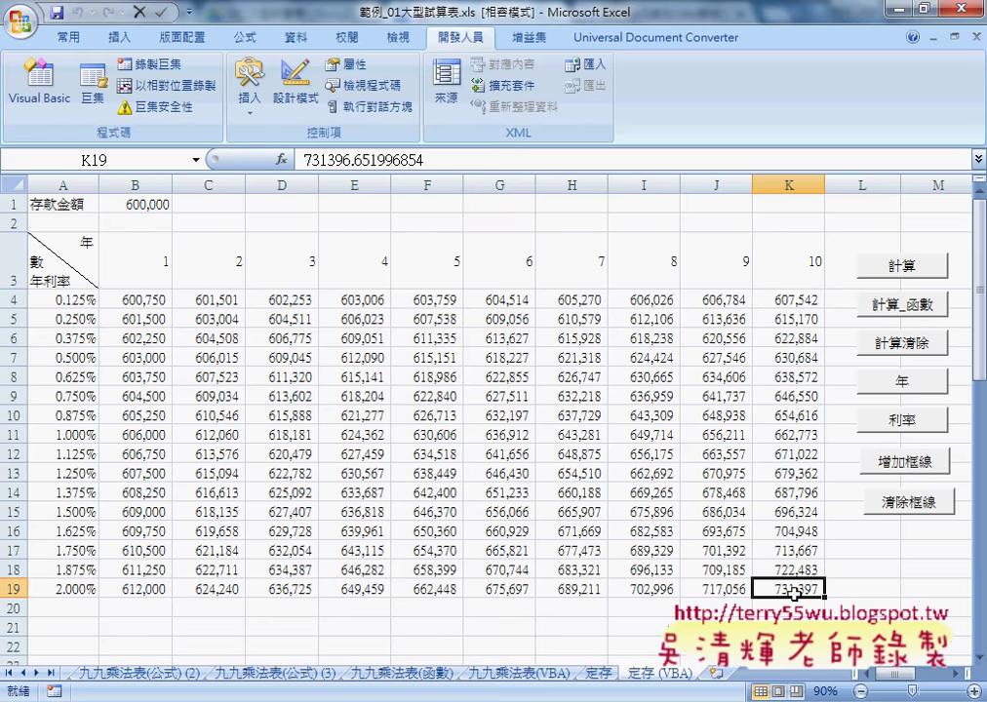
pyautogui.moveTo(73, 589); pyautogui.dragTo(76, 301)
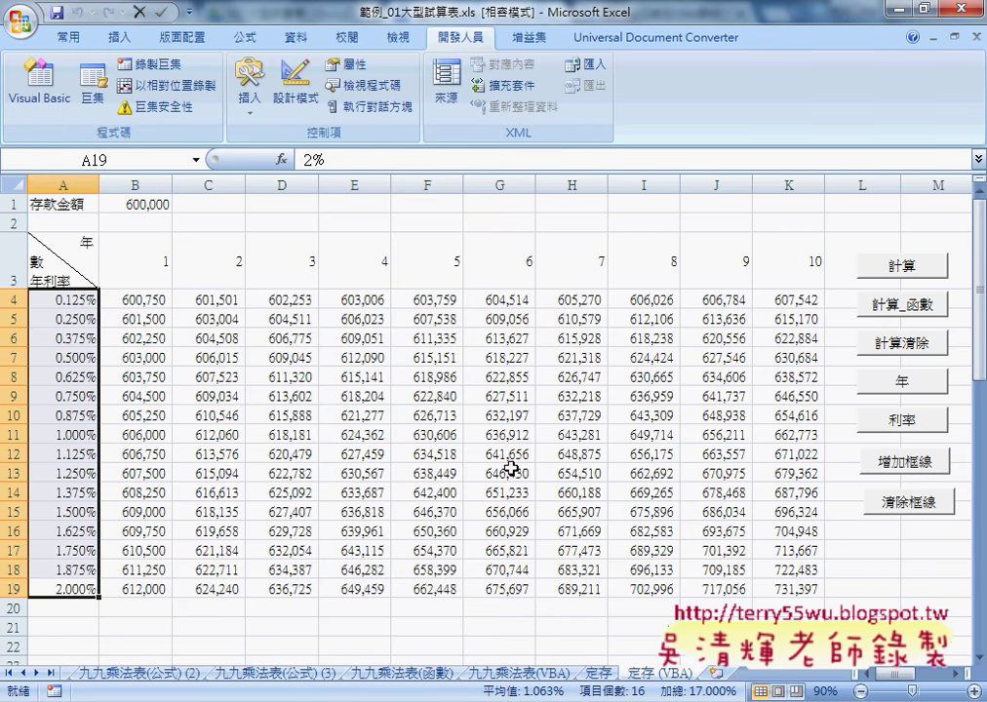
# Clear the computed deposit balances and set the table to 5 years.
pyautogui.click(905, 346)
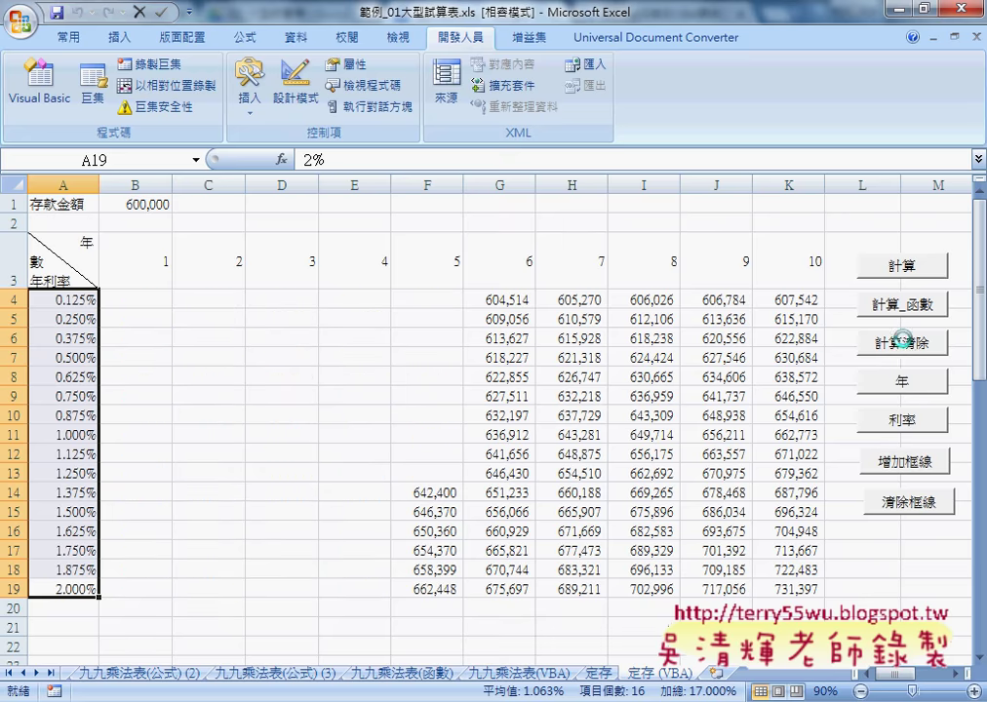
pyautogui.click(901, 388)
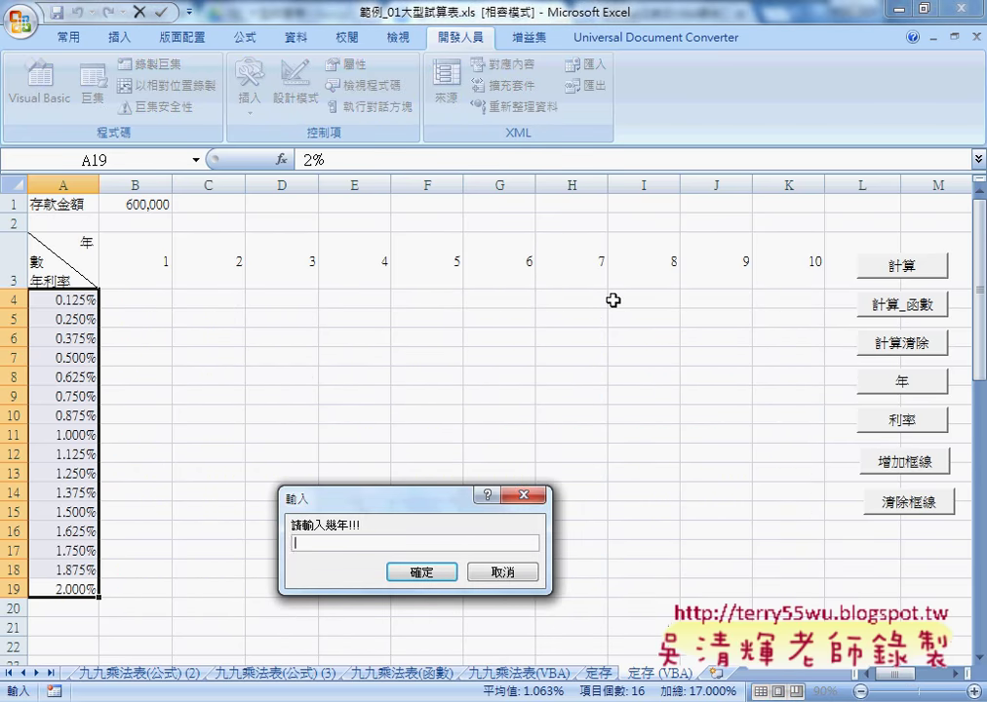
pyautogui.write('5')
pyautogui.click(426, 569)
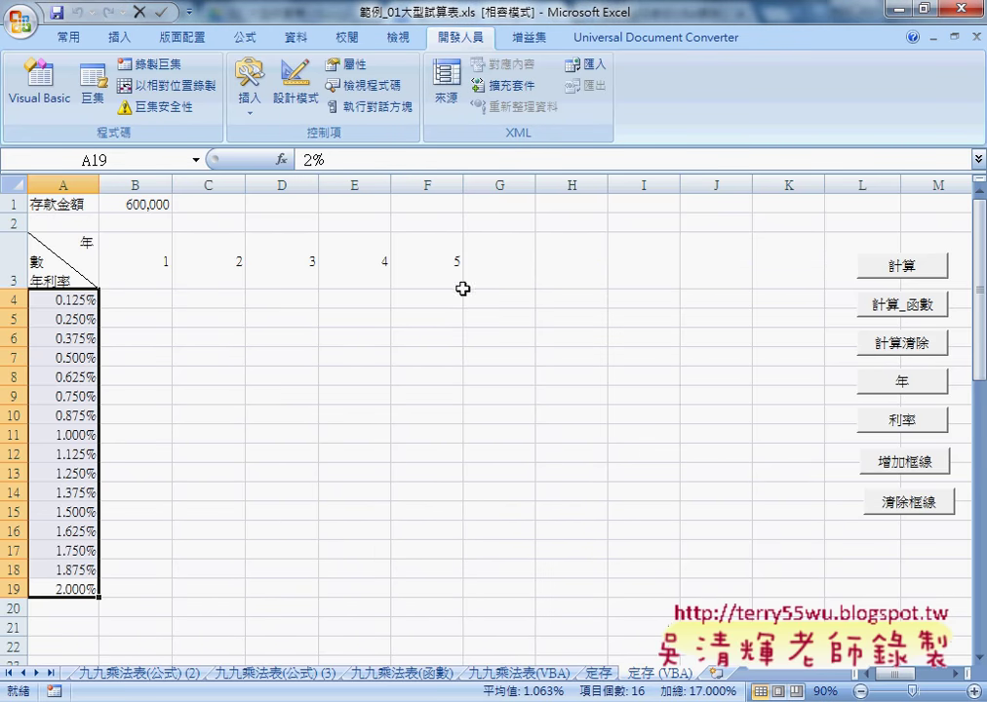
# Set the top interest rate to 2% (after first trying 1.5%) and start 計算.
pyautogui.click(895, 420)
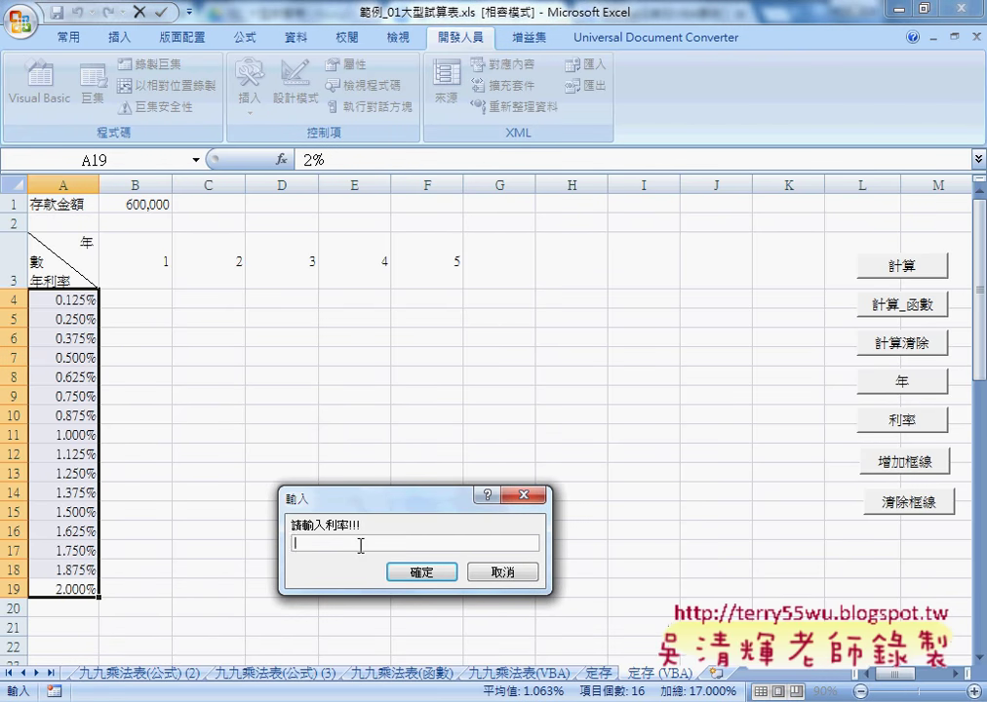
pyautogui.write('1.5')
pyautogui.click(437, 578)
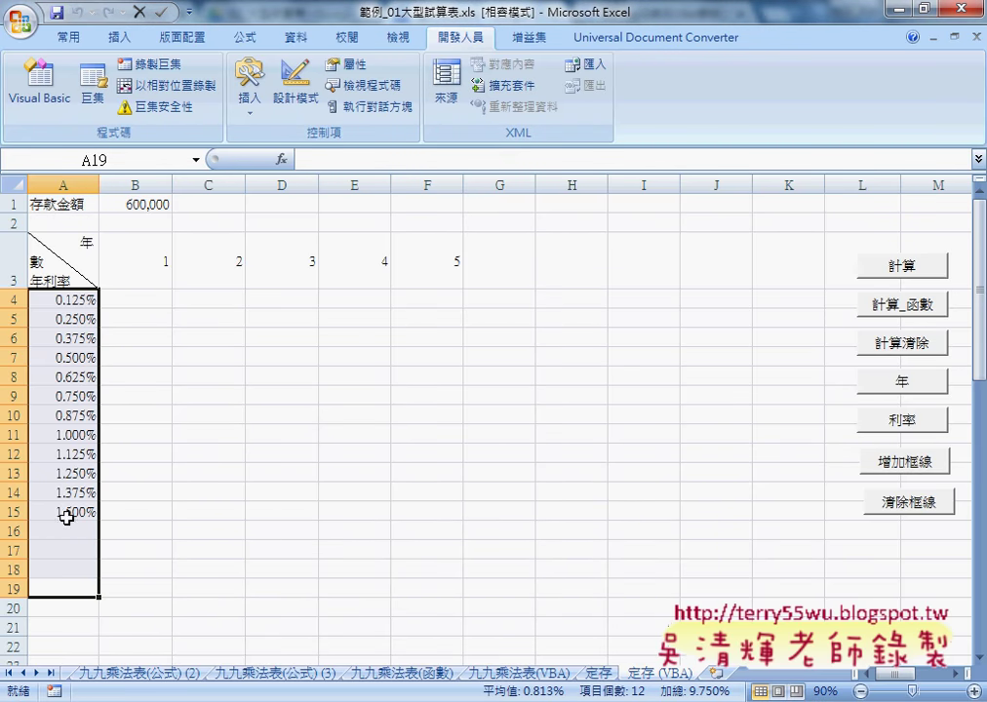
pyautogui.click(899, 424)
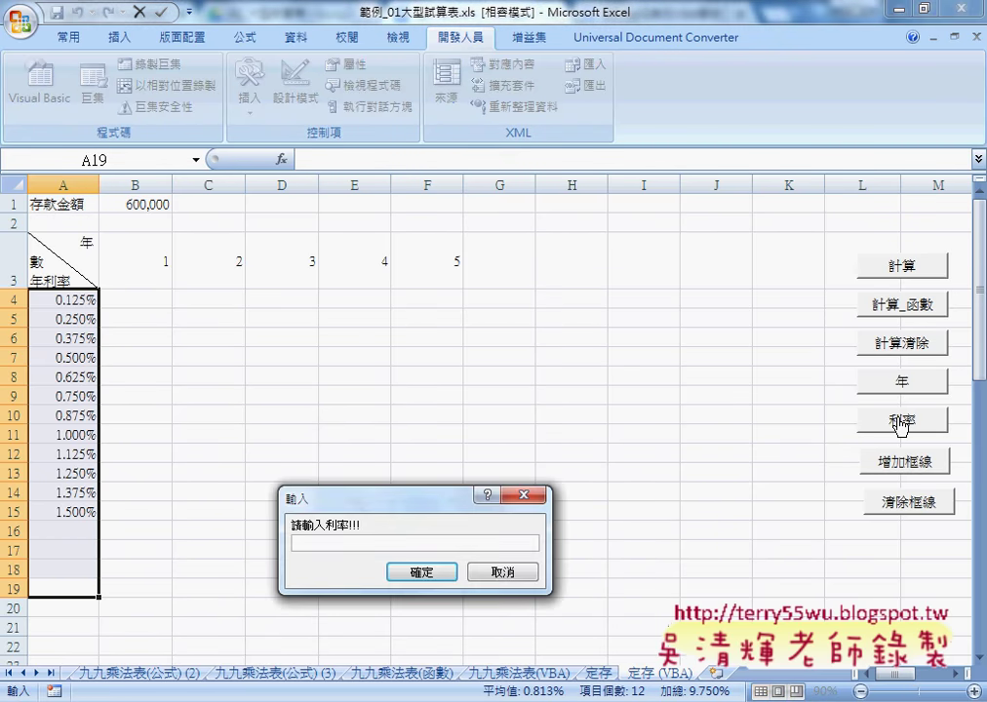
pyautogui.write('2')
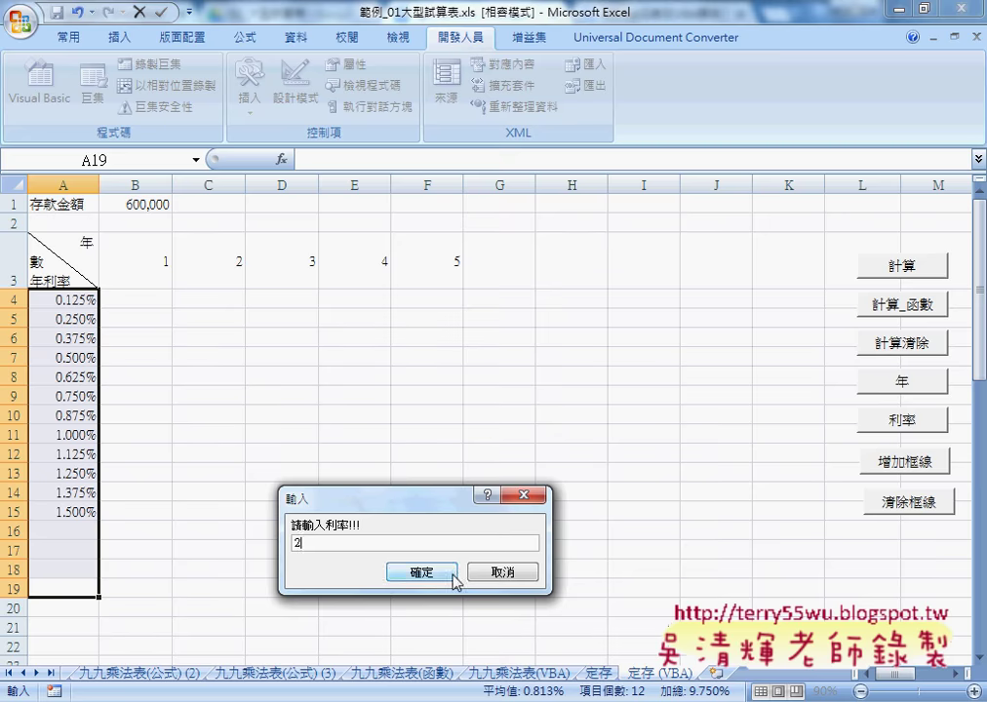
pyautogui.click(444, 573)
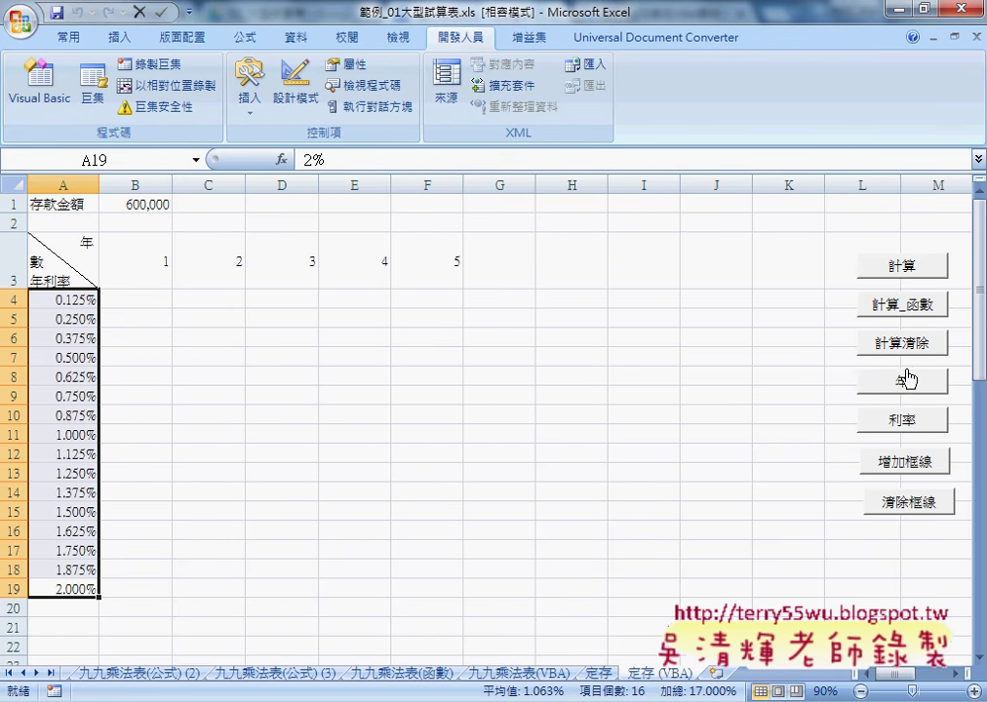
pyautogui.click(901, 265)
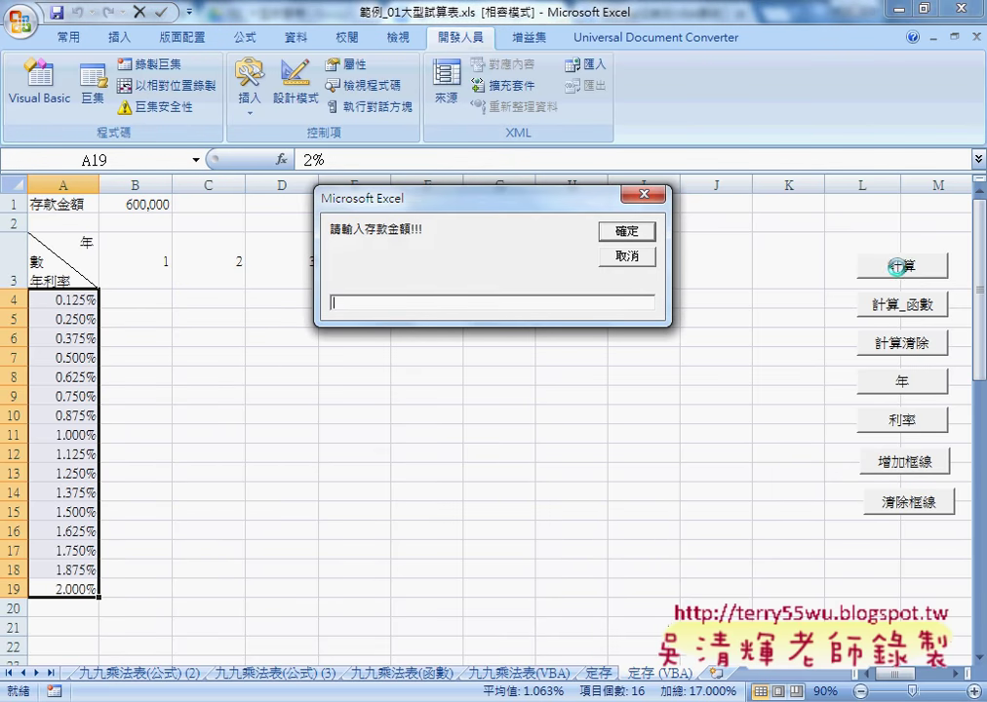
# Enter a 600,000 deposit to fill the 5-year balances, then toggle red borders around them.
pyautogui.write('600,000')
pyautogui.press('Return')
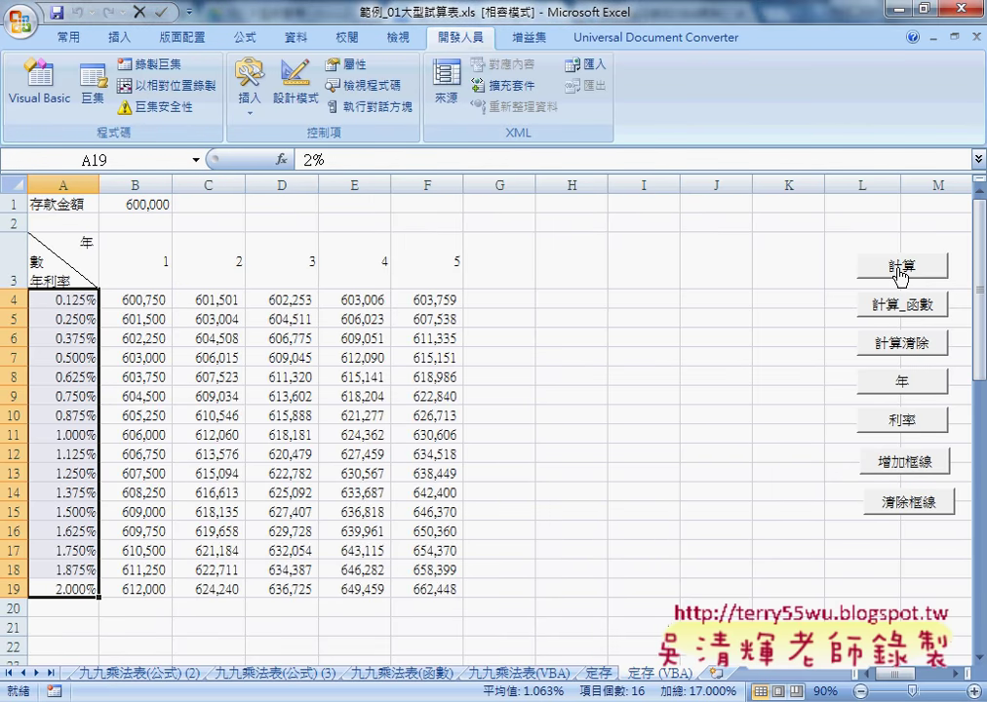
pyautogui.click(905, 466)
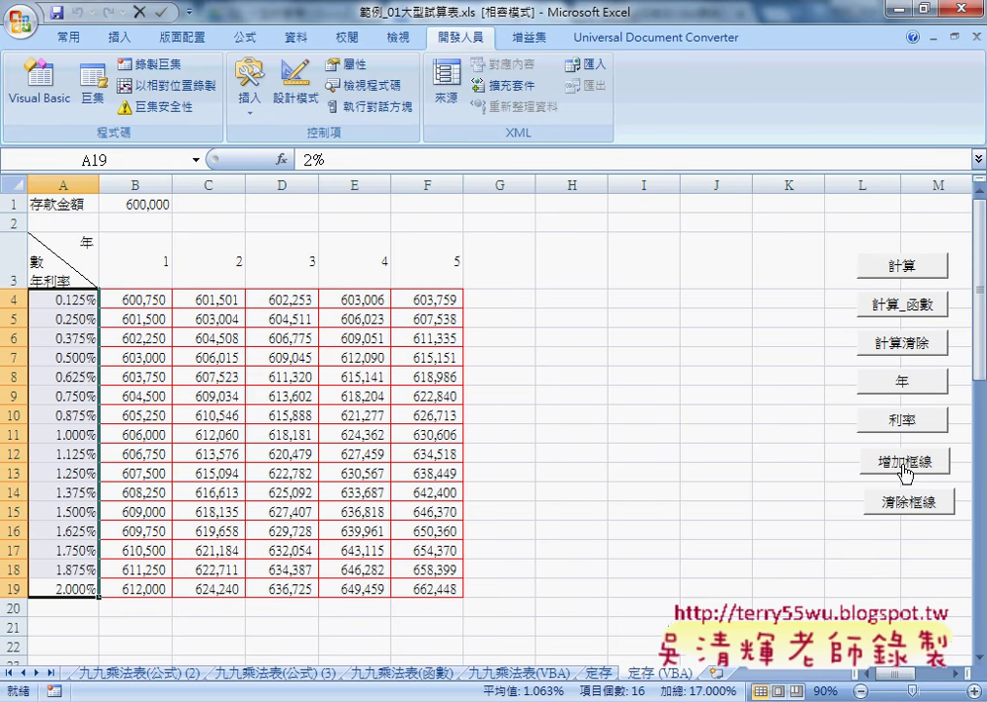
pyautogui.click(907, 504)
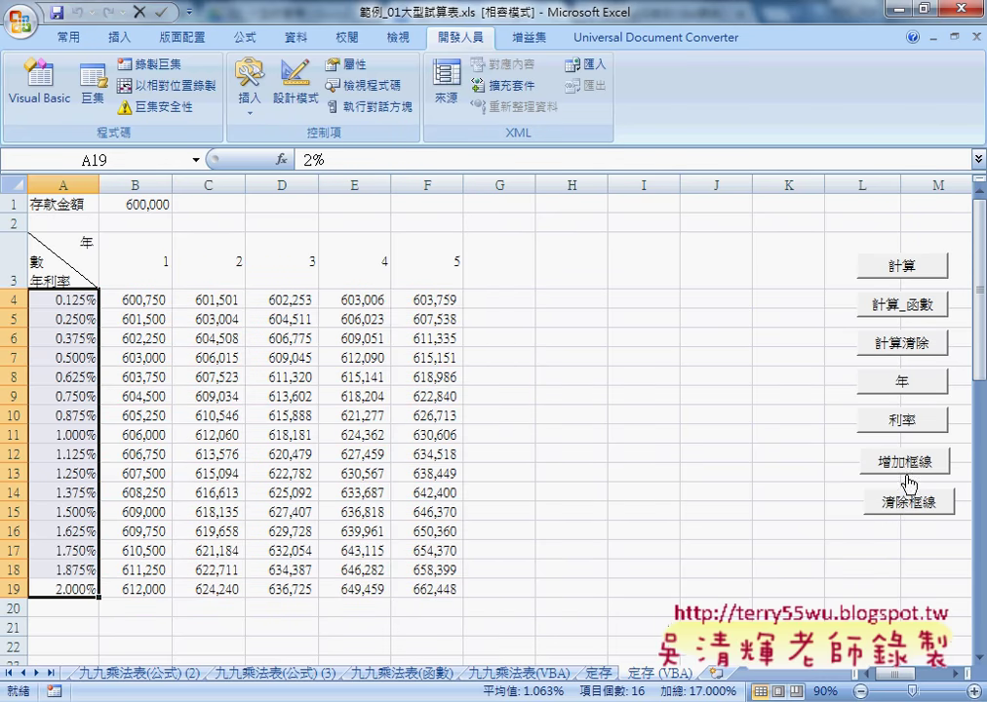
pyautogui.click(910, 470)
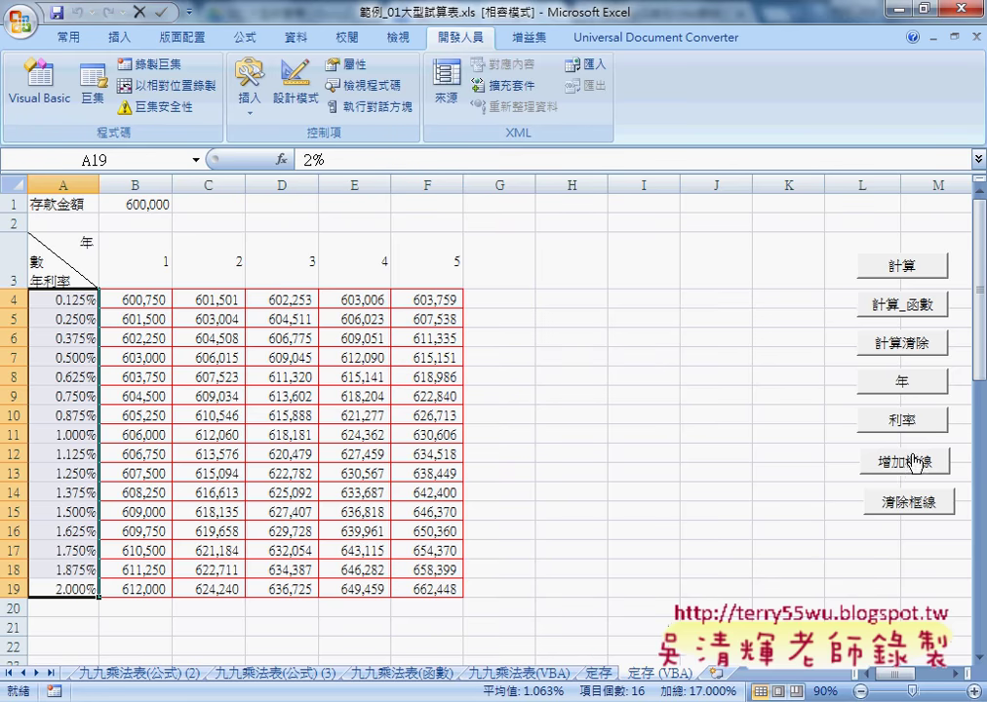
# Remove the red borders and reset the deposit table to 8 years.
pyautogui.click(907, 505)
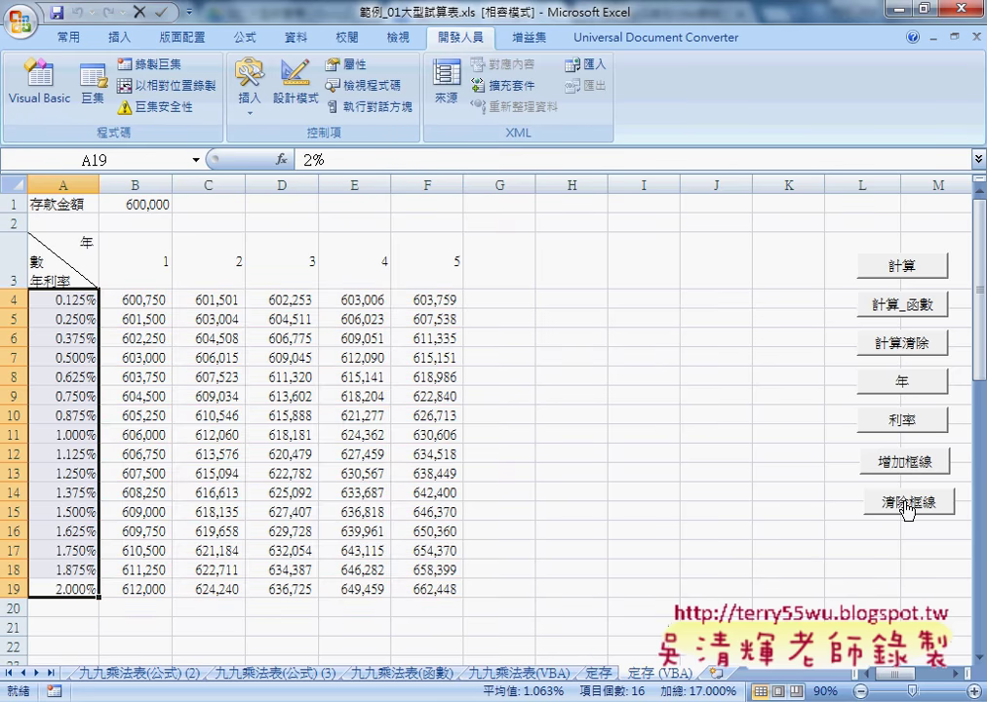
pyautogui.click(906, 478)
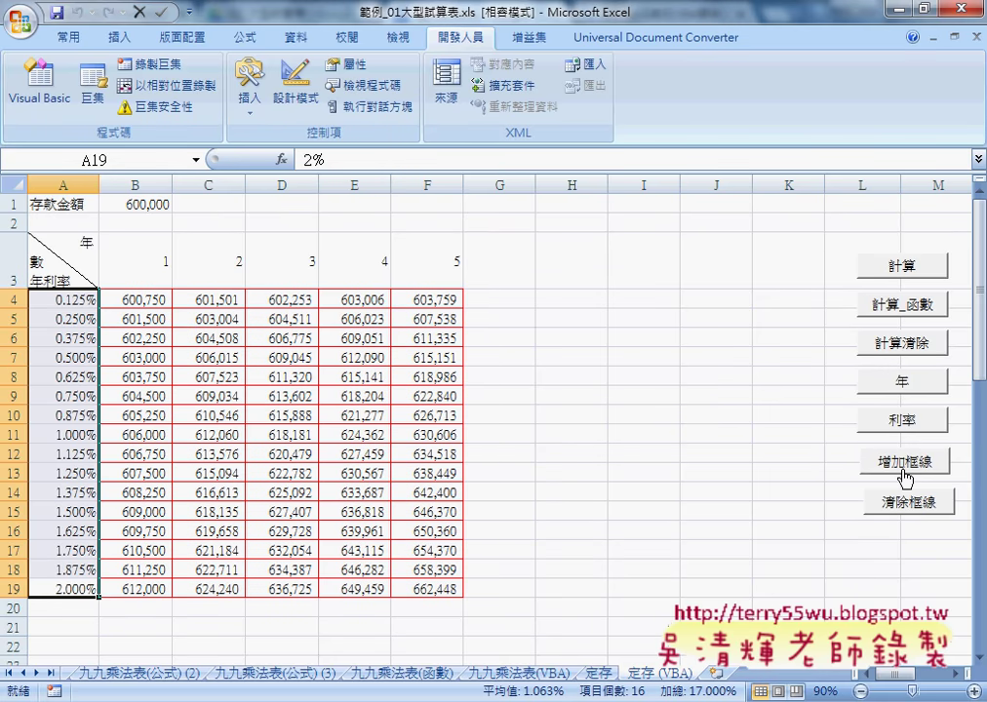
pyautogui.click(907, 511)
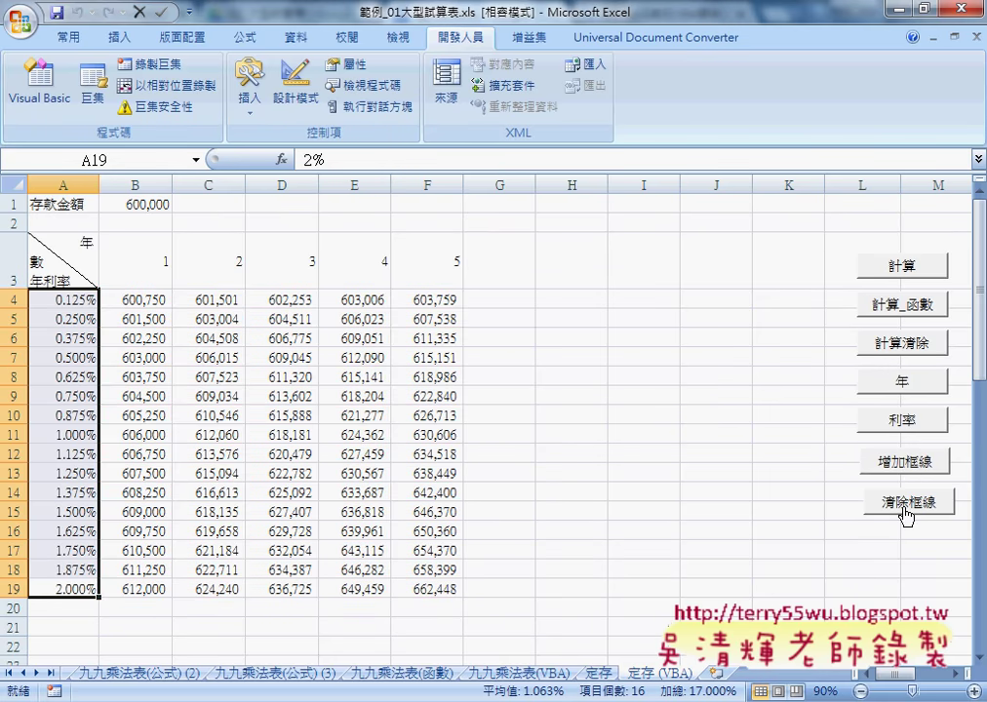
pyautogui.click(903, 388)
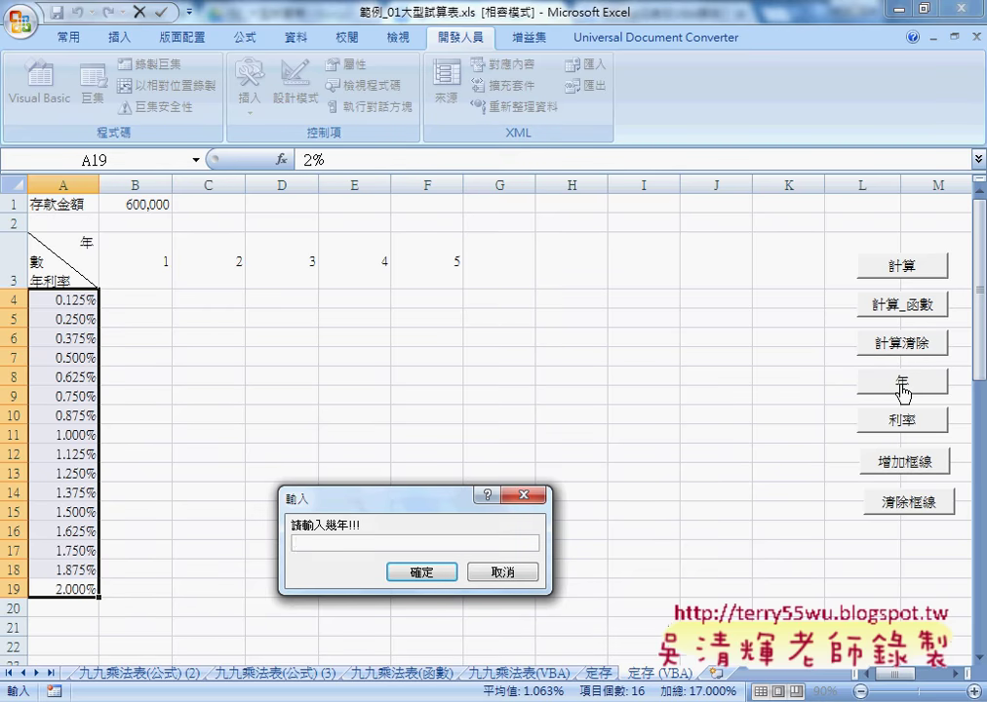
pyautogui.write('8')
pyautogui.press('Return')
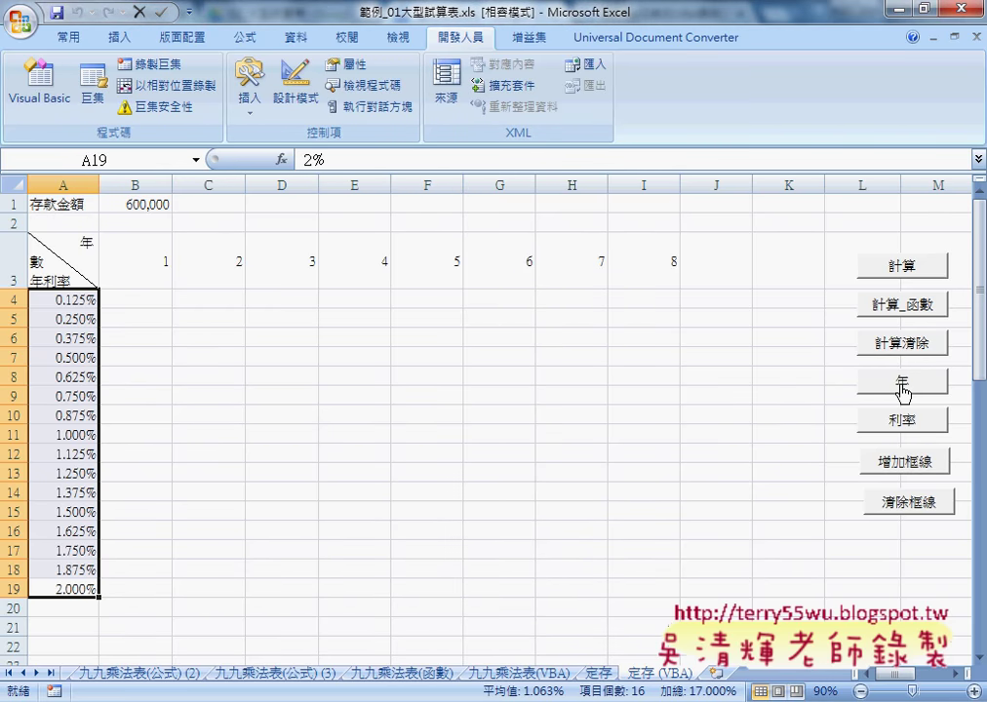
# Compute 600,000 balances with 計算_函數, outline them in red, then show the 定存 sheet.
pyautogui.click(905, 308)
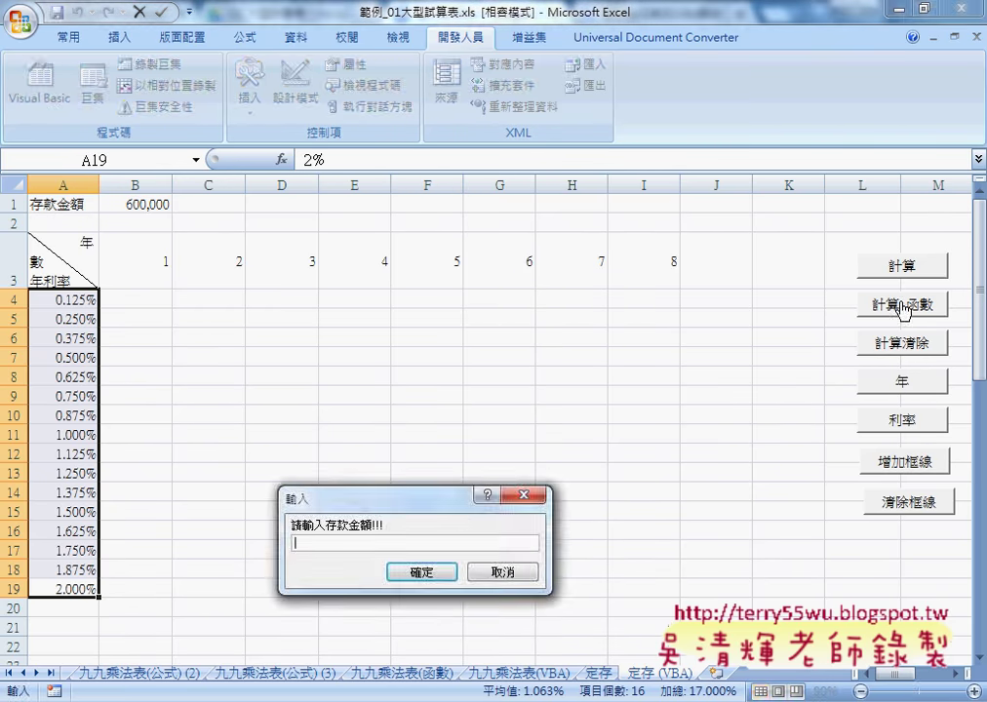
pyautogui.write('600,00')
pyautogui.write('0')
pyautogui.press('Return')
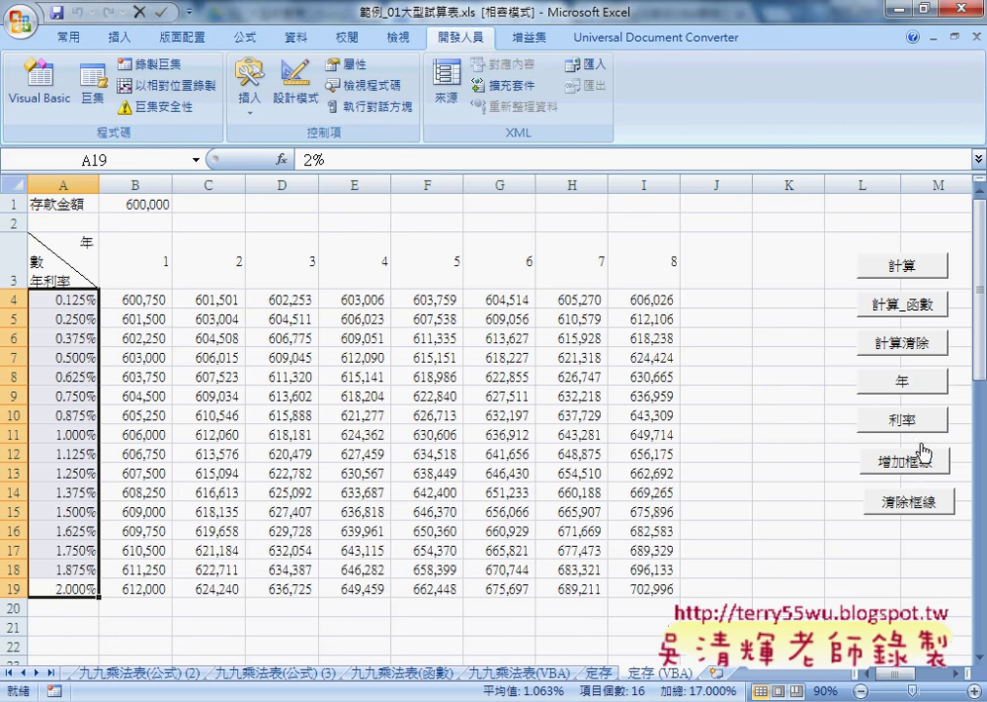
pyautogui.click(912, 468)
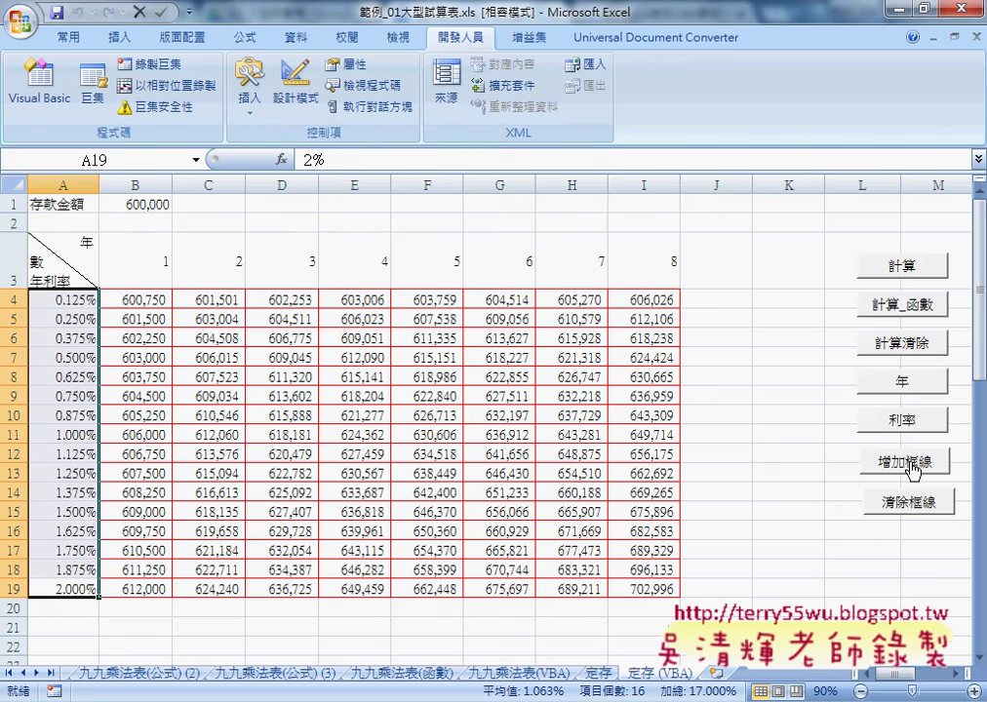
pyautogui.click(598, 674)
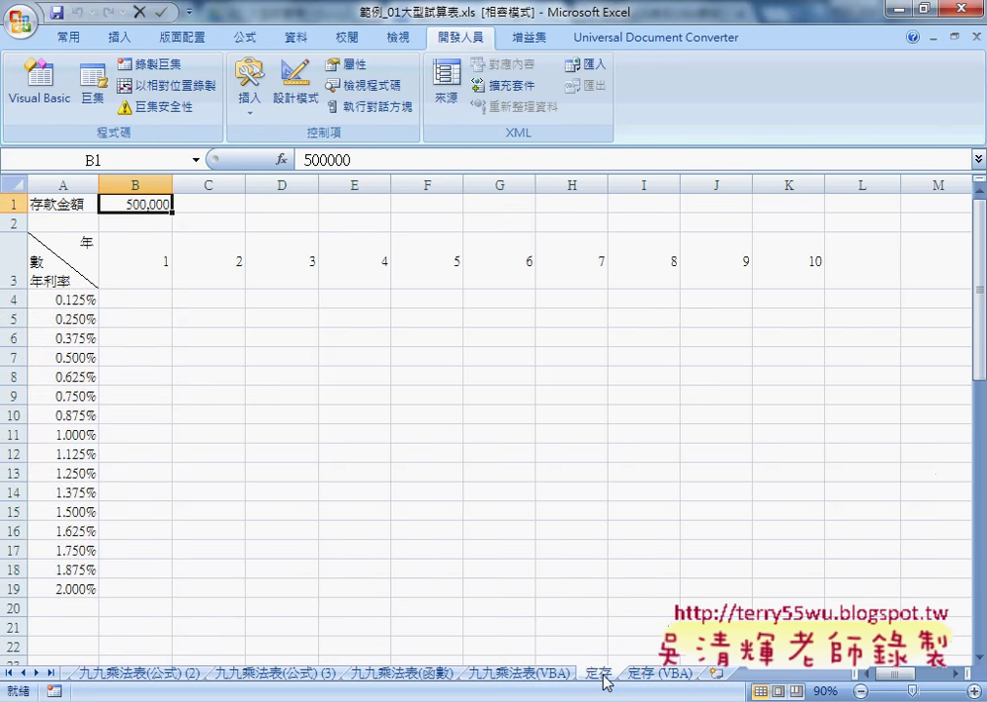
# Show the 九九乘法表(VBA) sheet with the full 1X1=1 to 9X9=81 table.
pyautogui.click(515, 673)
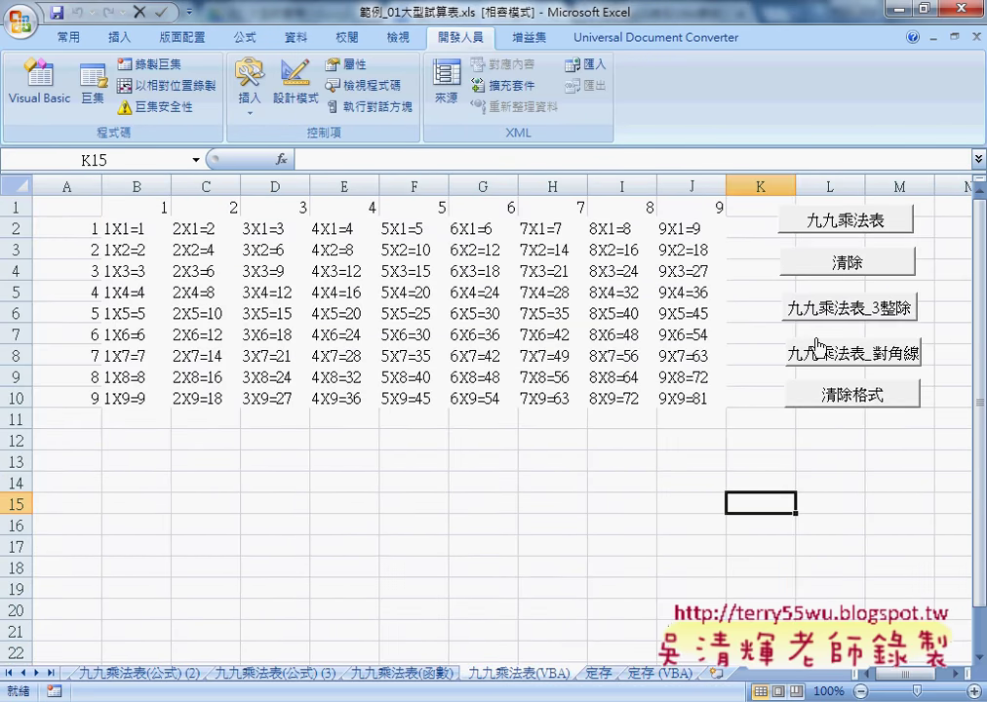